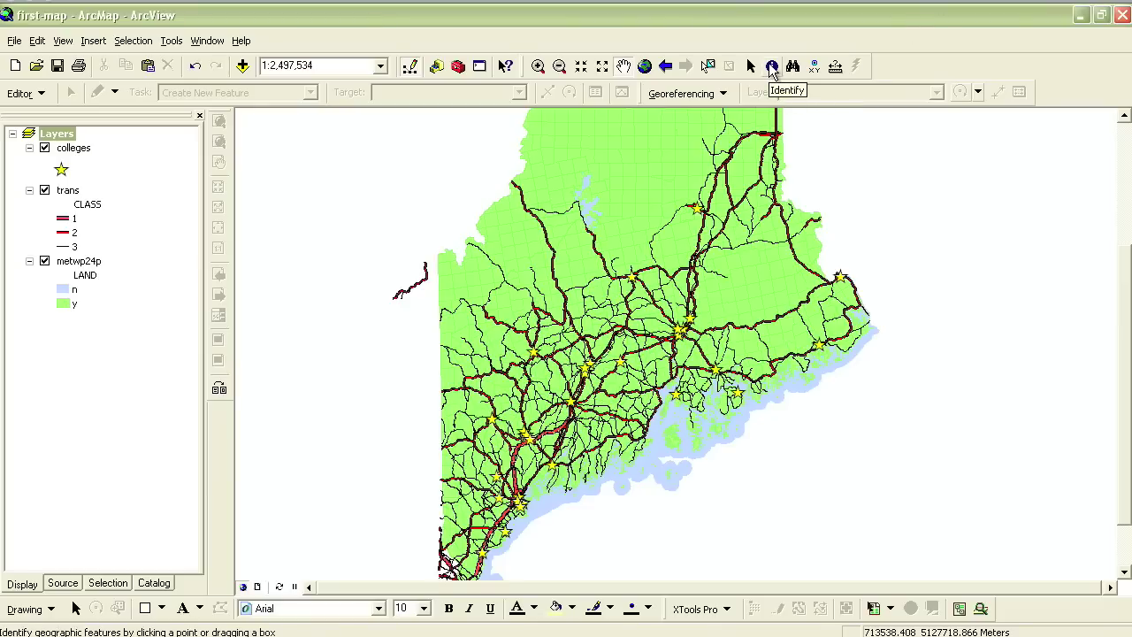
Identify the road features at two spots and the northern map area, then close the results
click(772, 68)
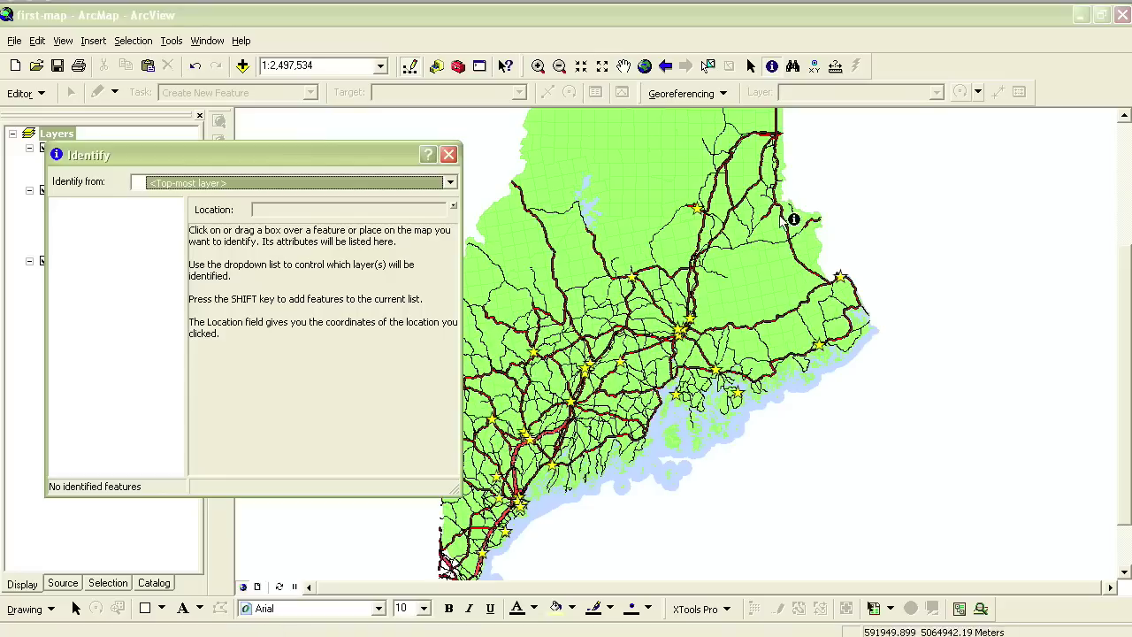
click(782, 355)
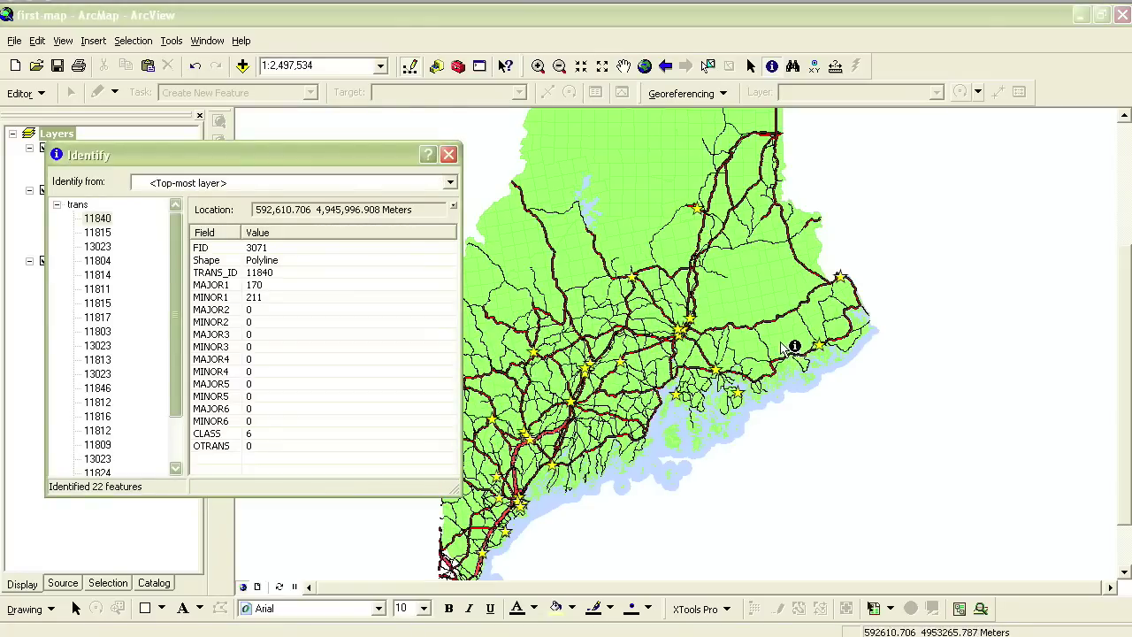
click(779, 343)
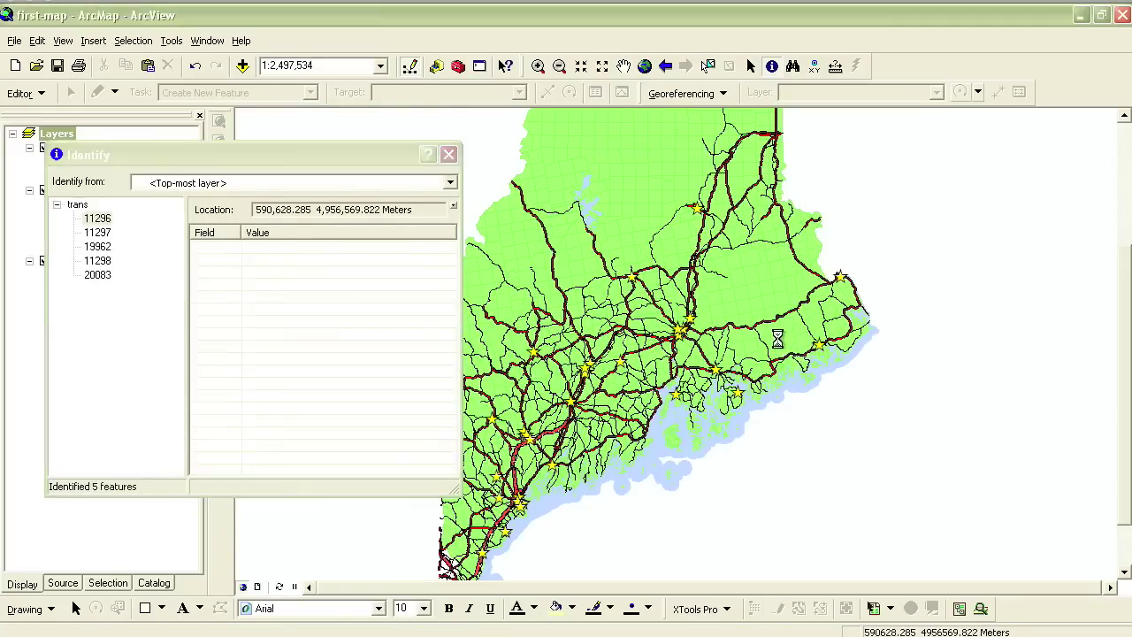
click(646, 146)
click(451, 156)
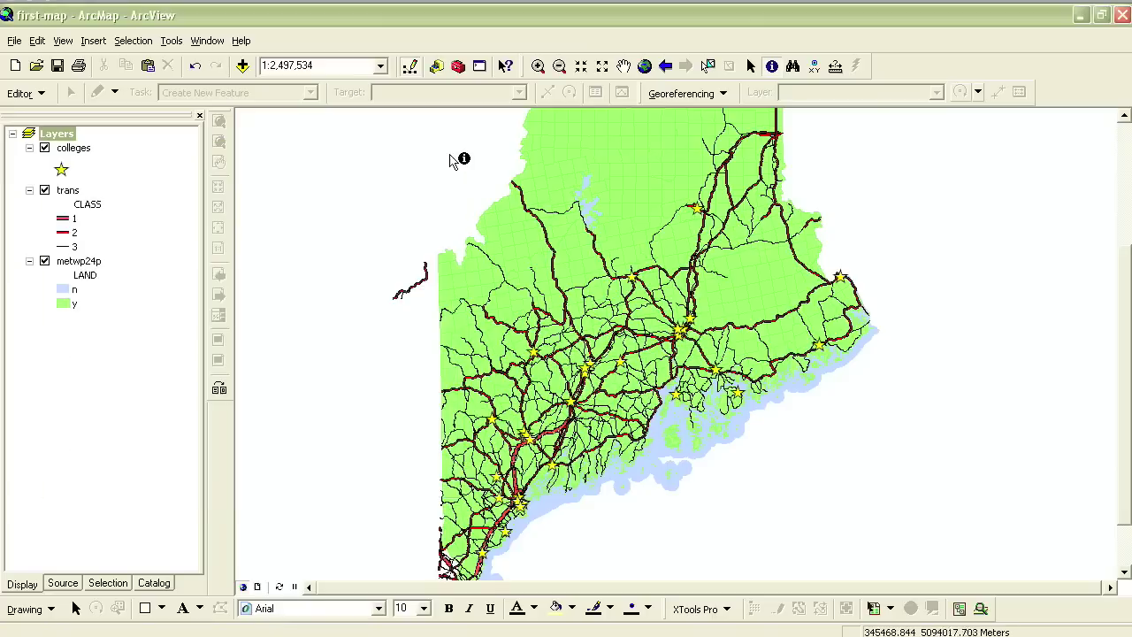
Box-select the townships at Maine's northern tip, adding a second group for 1820 selected features
click(708, 69)
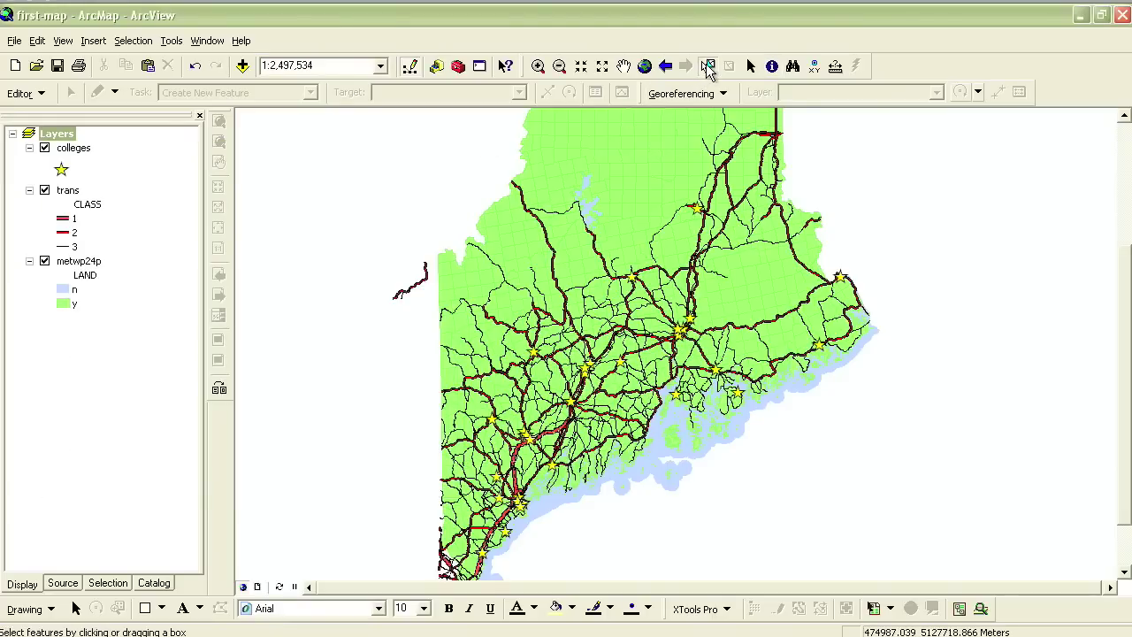
click(564, 128)
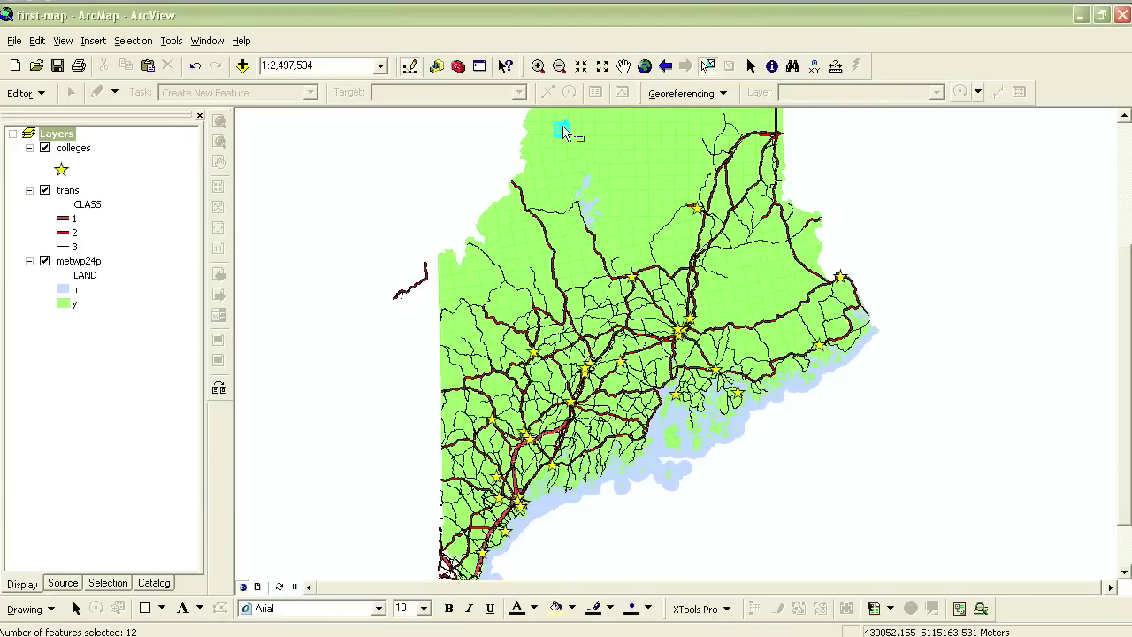
click(589, 133)
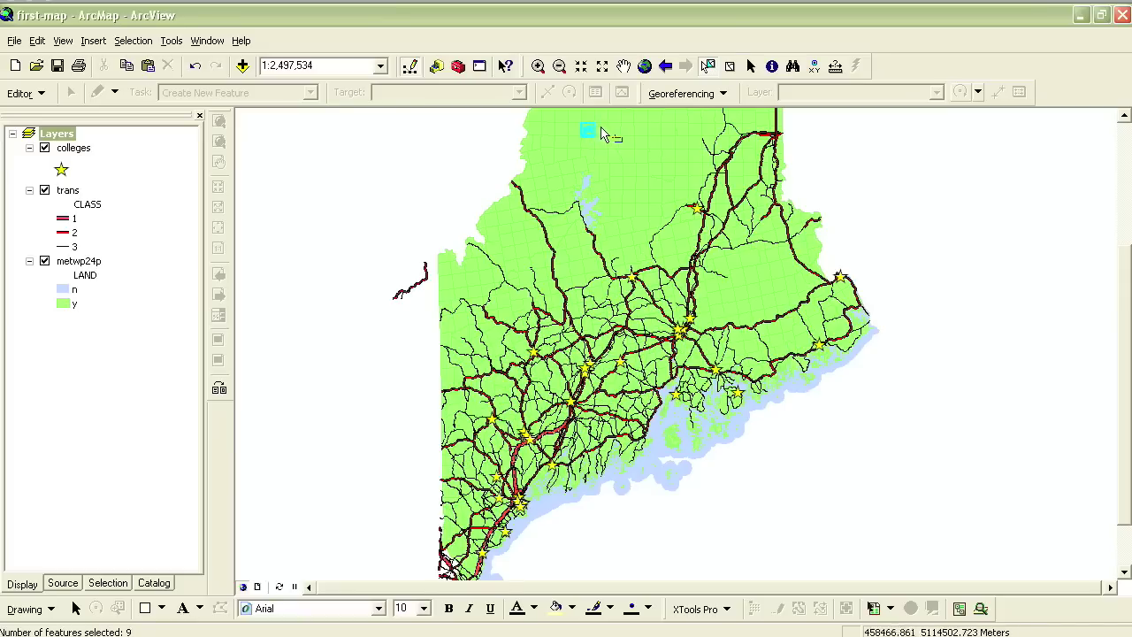
drag(518, 120, 601, 161)
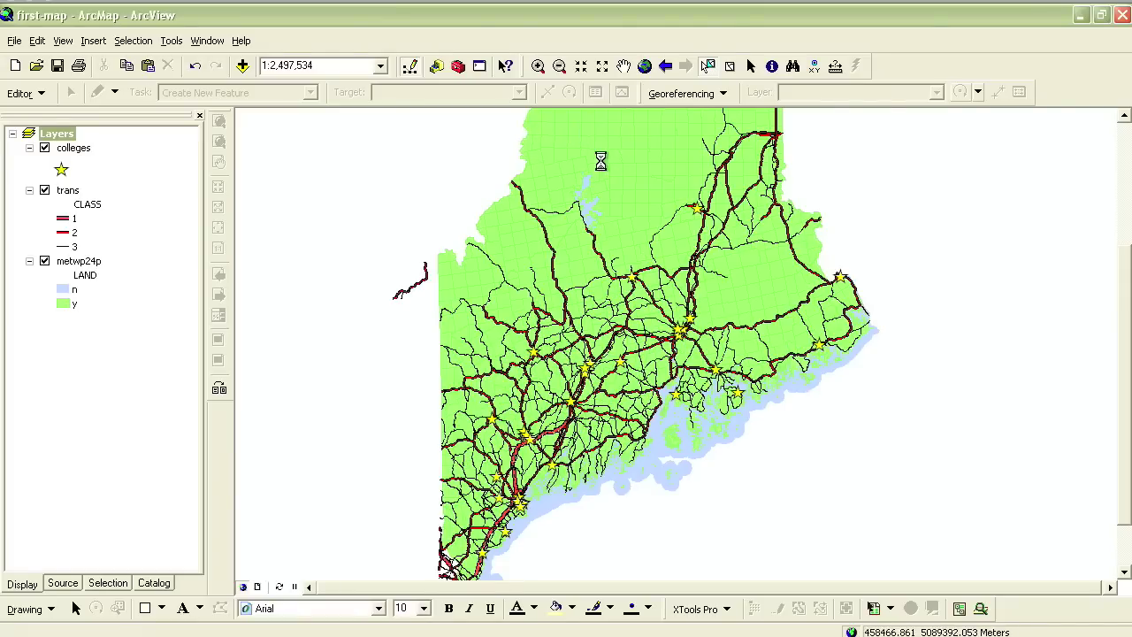
drag(621, 124, 643, 149)
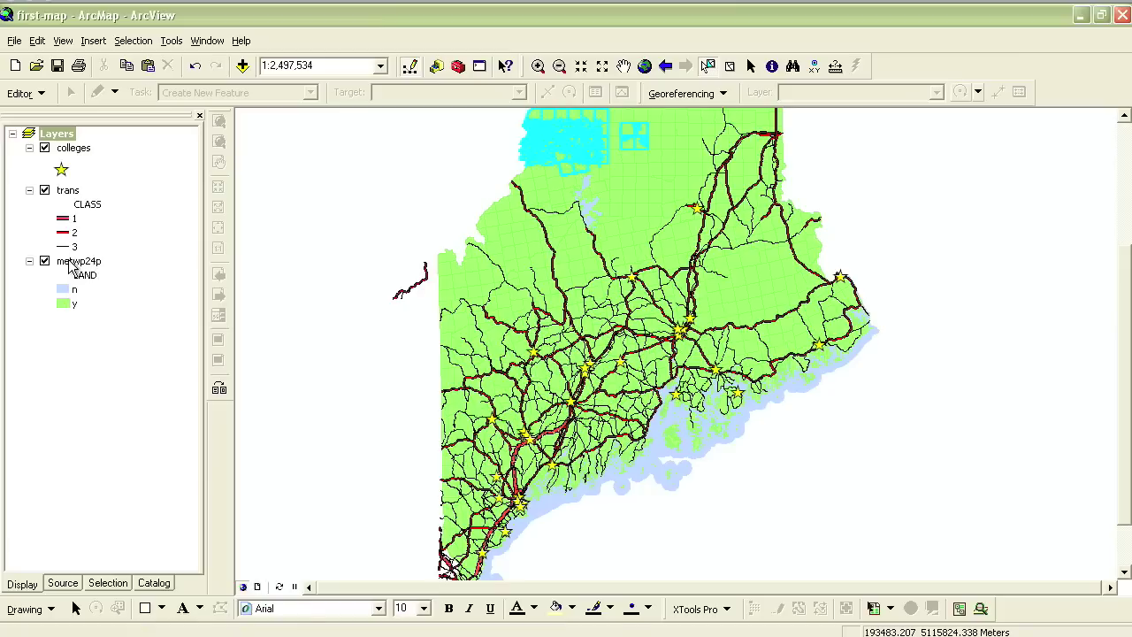
Show the 32 selected townships in the metwp24p attribute table, close it, and clear the selection
right_click(71, 265)
click(99, 311)
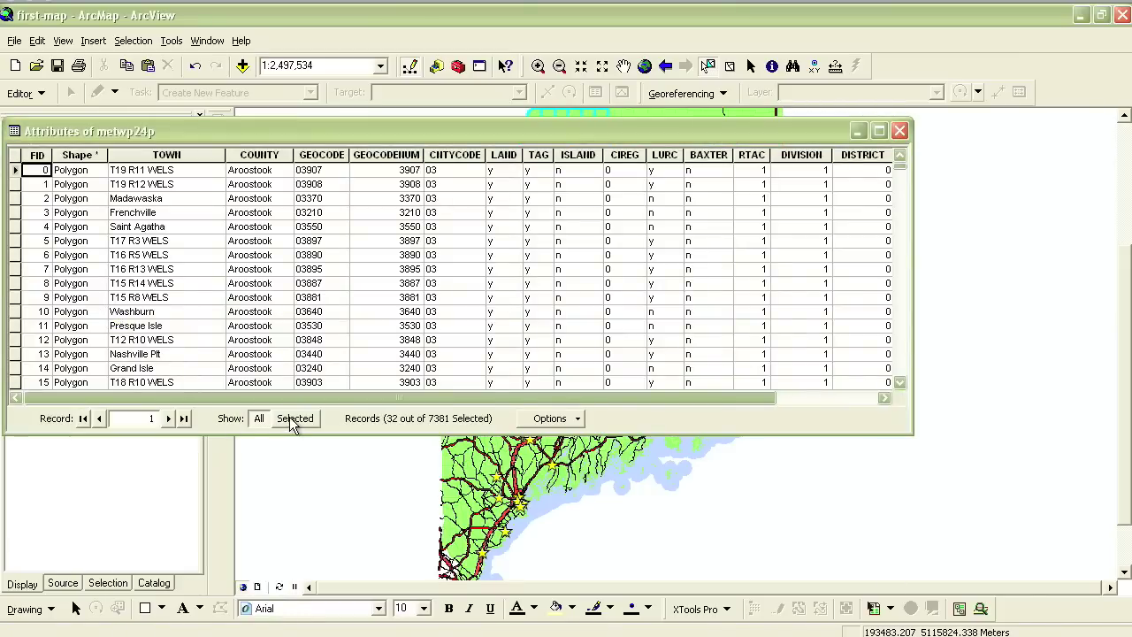
click(295, 422)
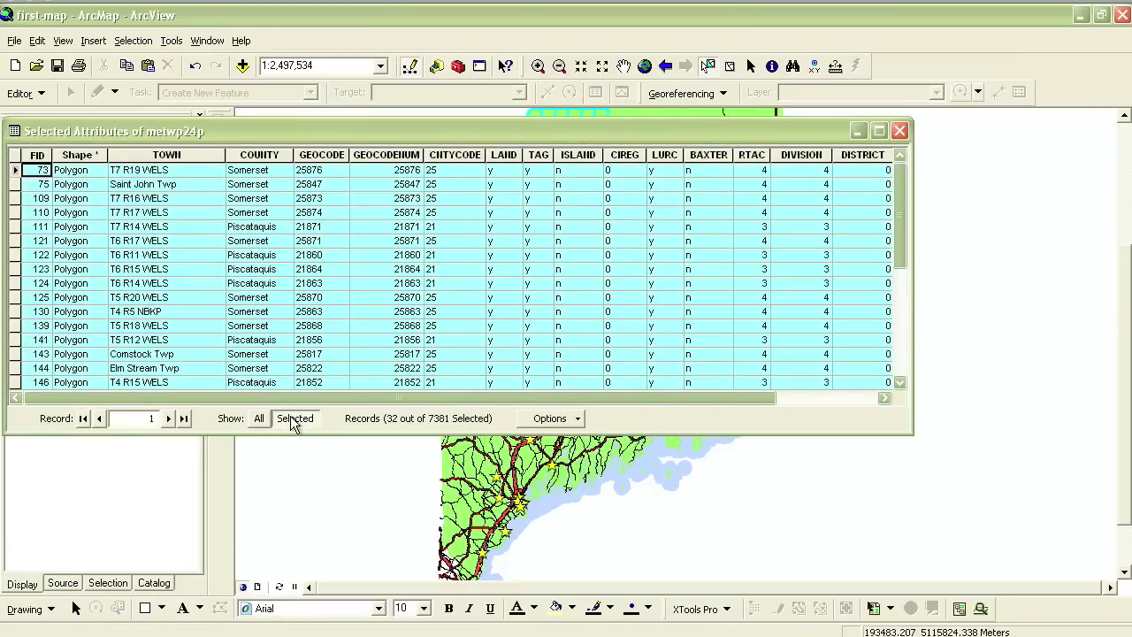
drag(914, 435, 1035, 523)
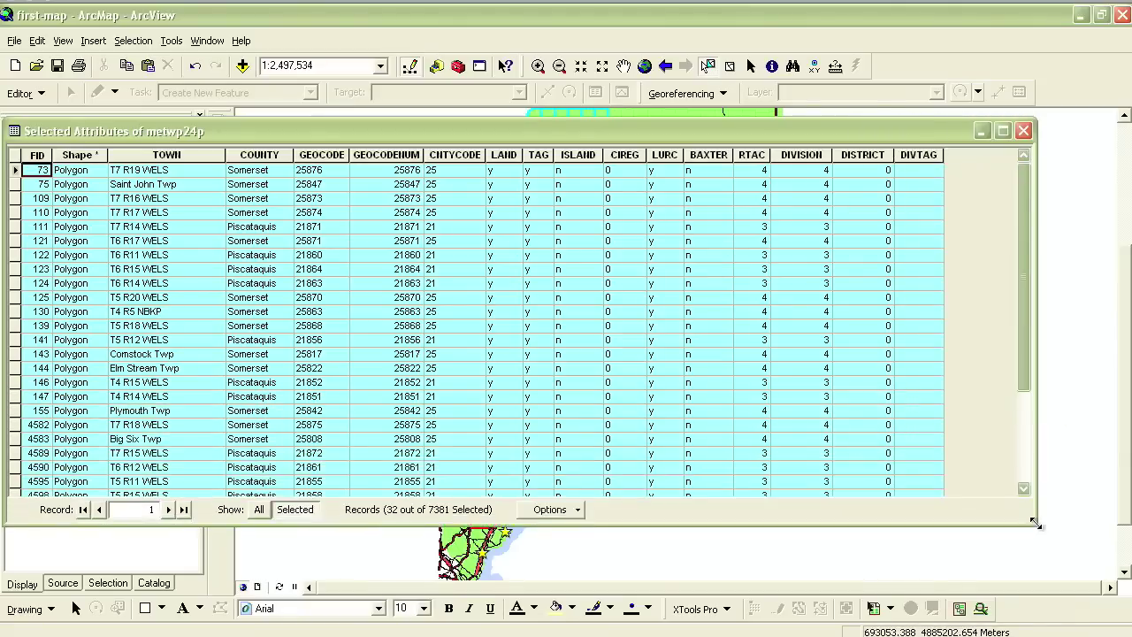
click(1024, 131)
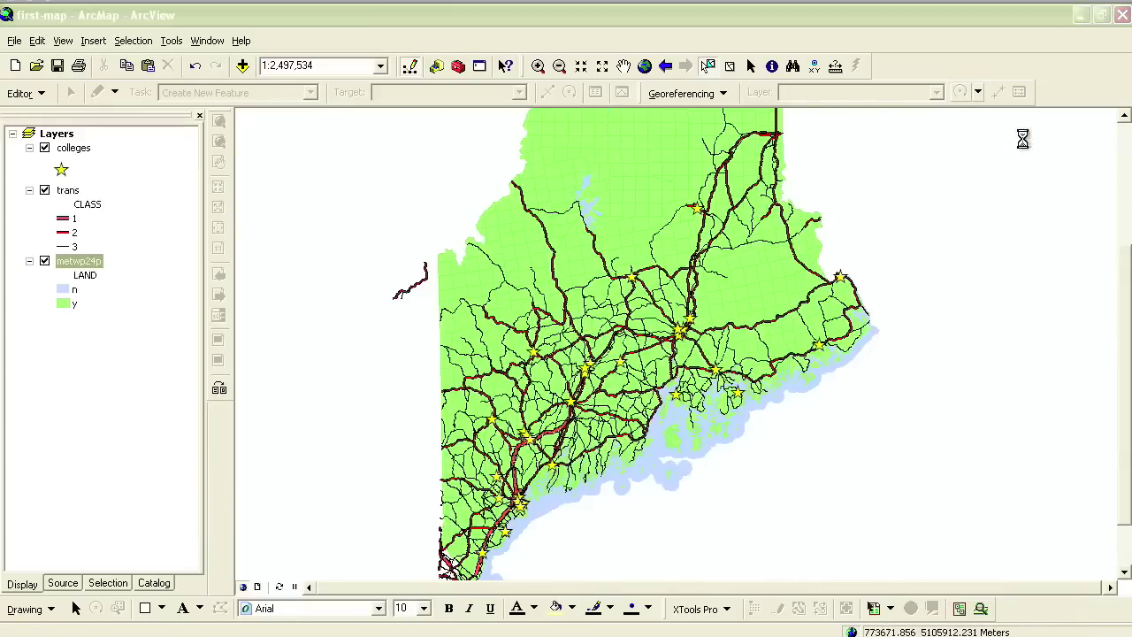
click(369, 166)
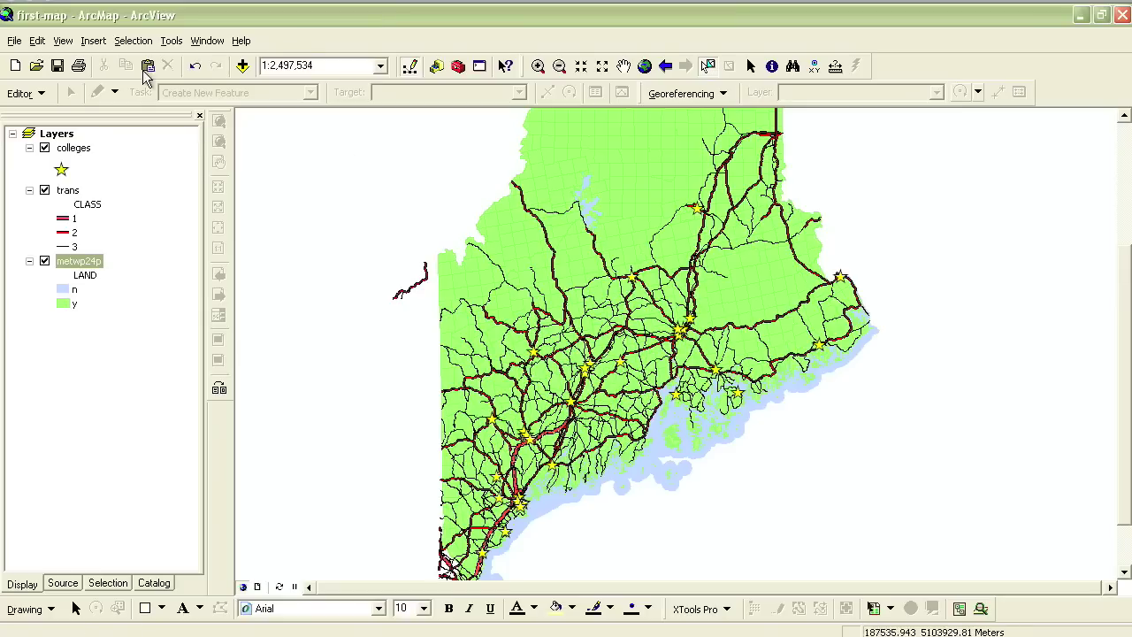
Open Select By Attributes from the Selection menu for the colleges layer
click(135, 42)
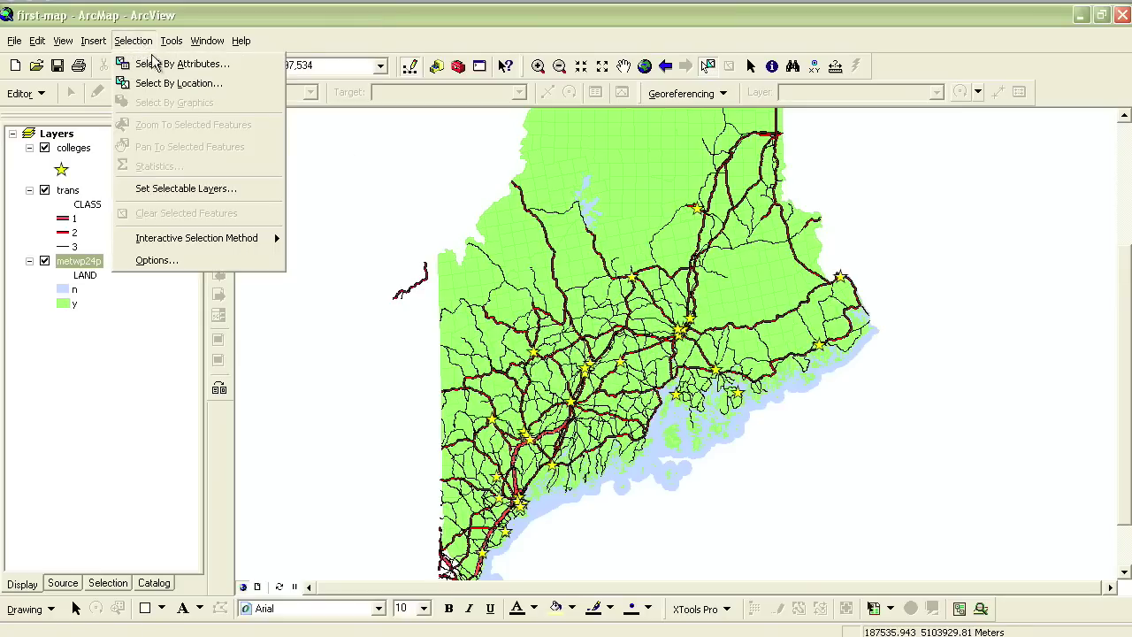
click(217, 64)
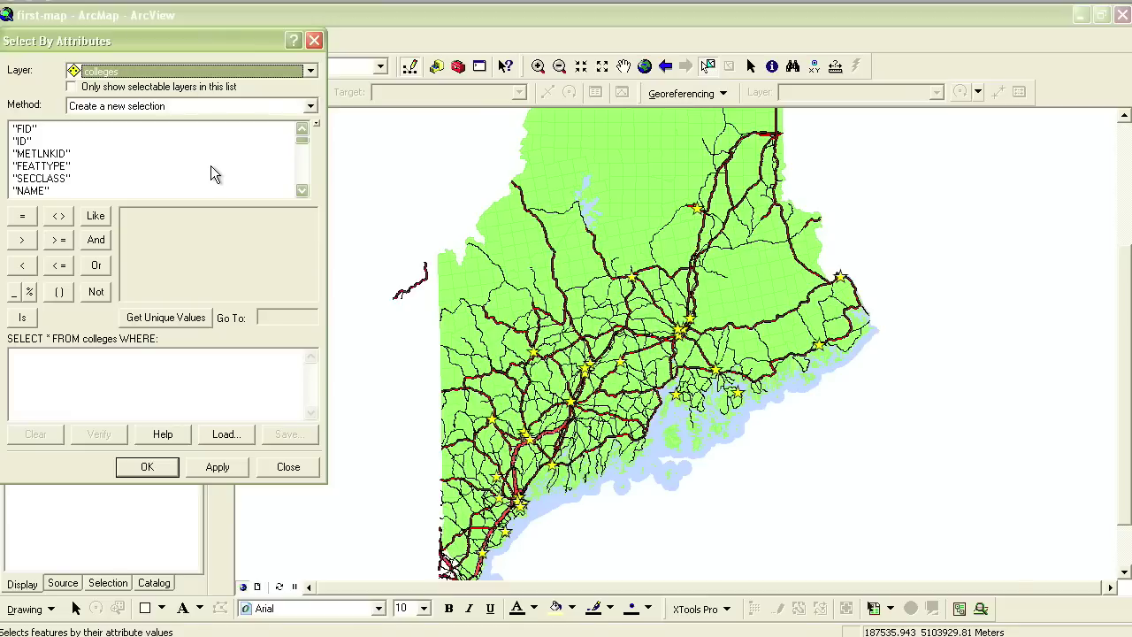
Keep colleges as the query layer and start the expression with the ENROLL field
click(310, 71)
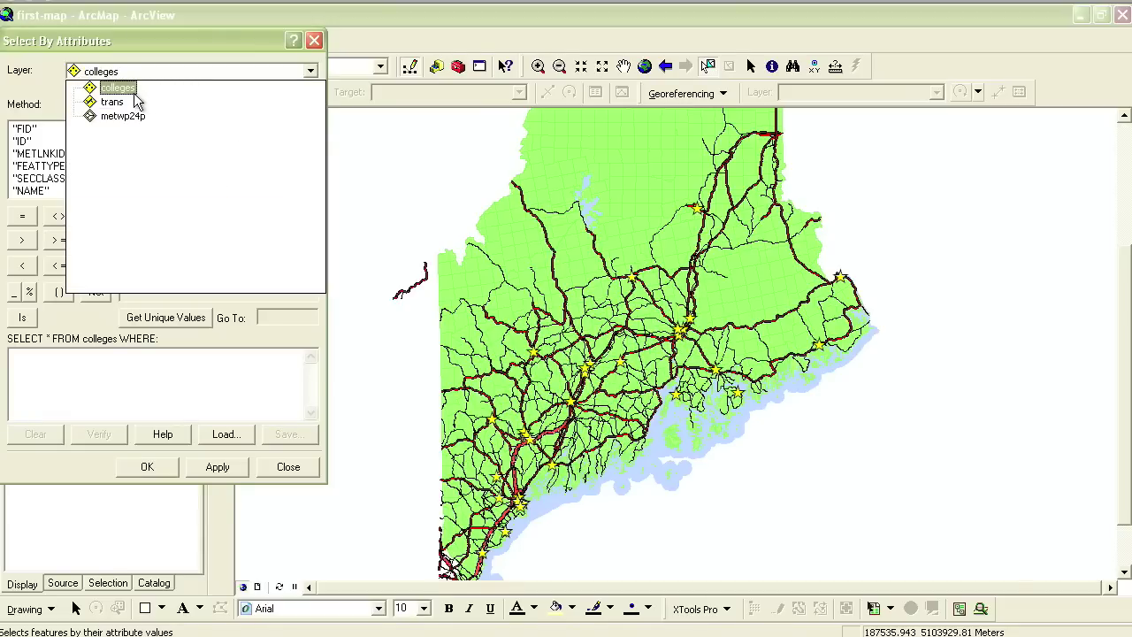
click(126, 89)
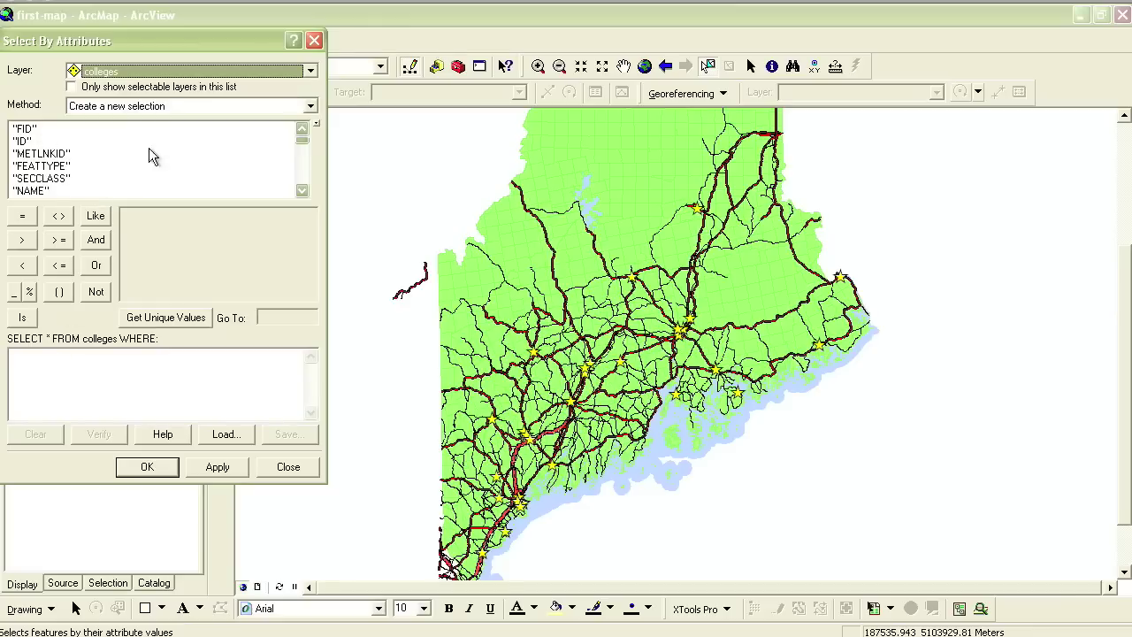
drag(302, 142, 307, 188)
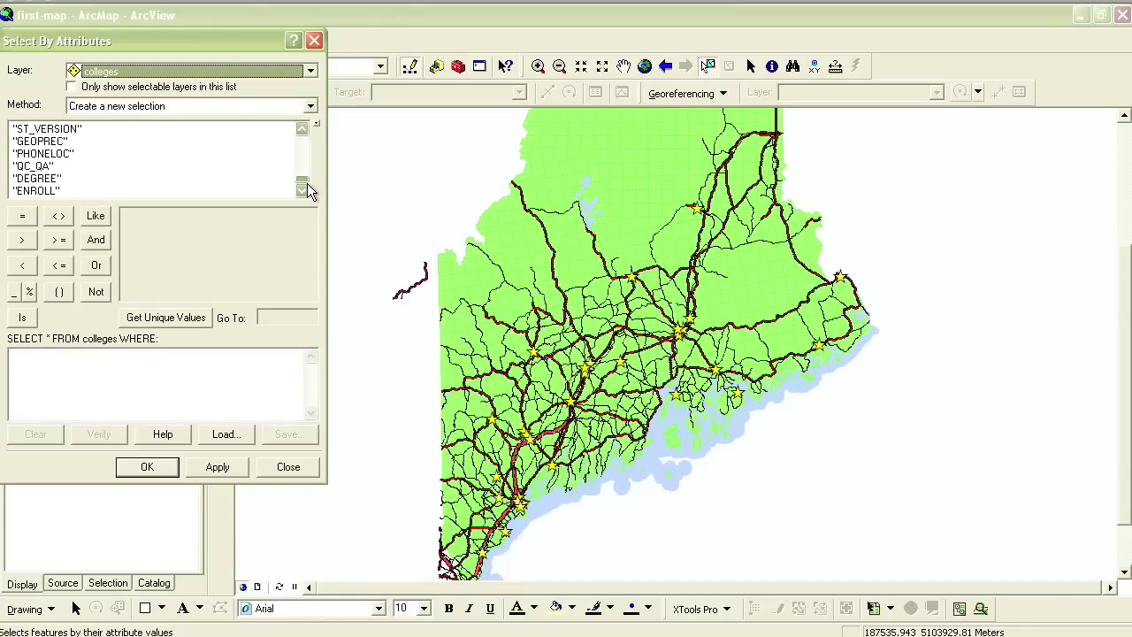
mouse_move(308, 188)
mouse_down()
mouse_move(306, 135)
mouse_move(306, 188)
mouse_up()
double_click(36, 191)
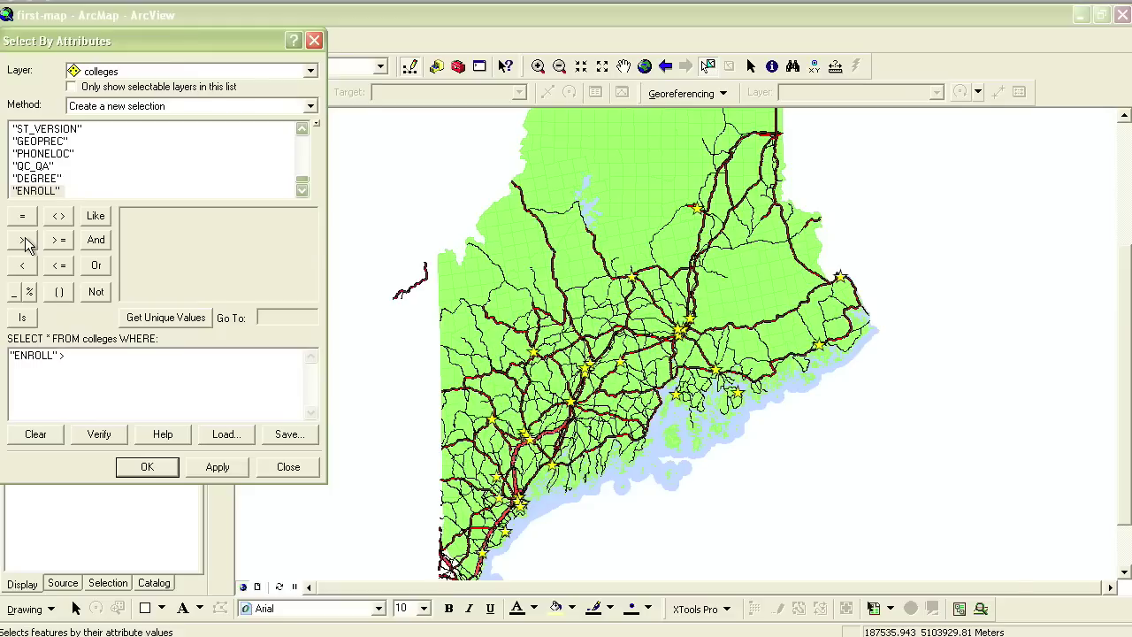
Complete the query as "ENROLL" > 5000 and run it, selecting three colleges
click(164, 325)
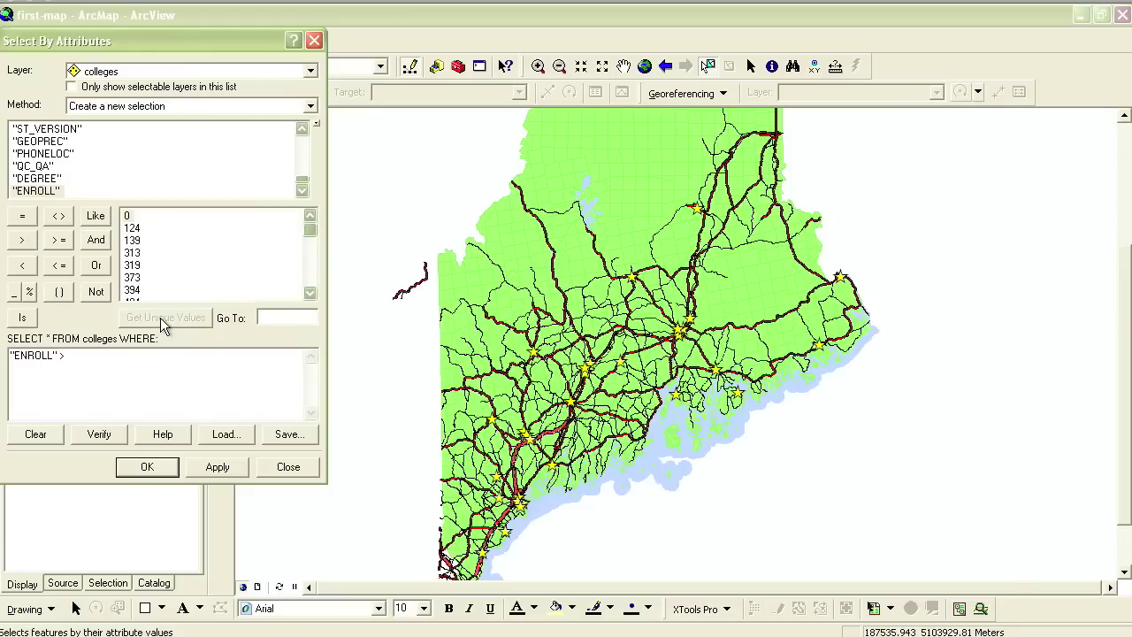
mouse_move(311, 239)
mouse_down()
mouse_move(311, 280)
mouse_move(312, 231)
mouse_up()
text(5000)
click(148, 466)
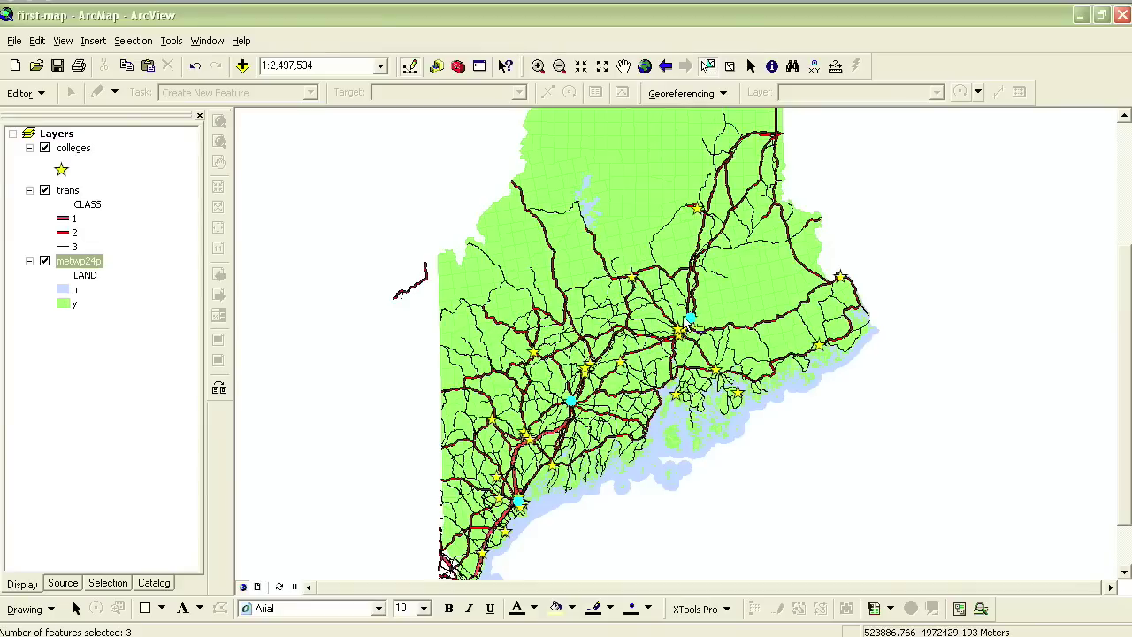
Open the colleges attribute table showing only the 3 selected records, then close it
click(750, 72)
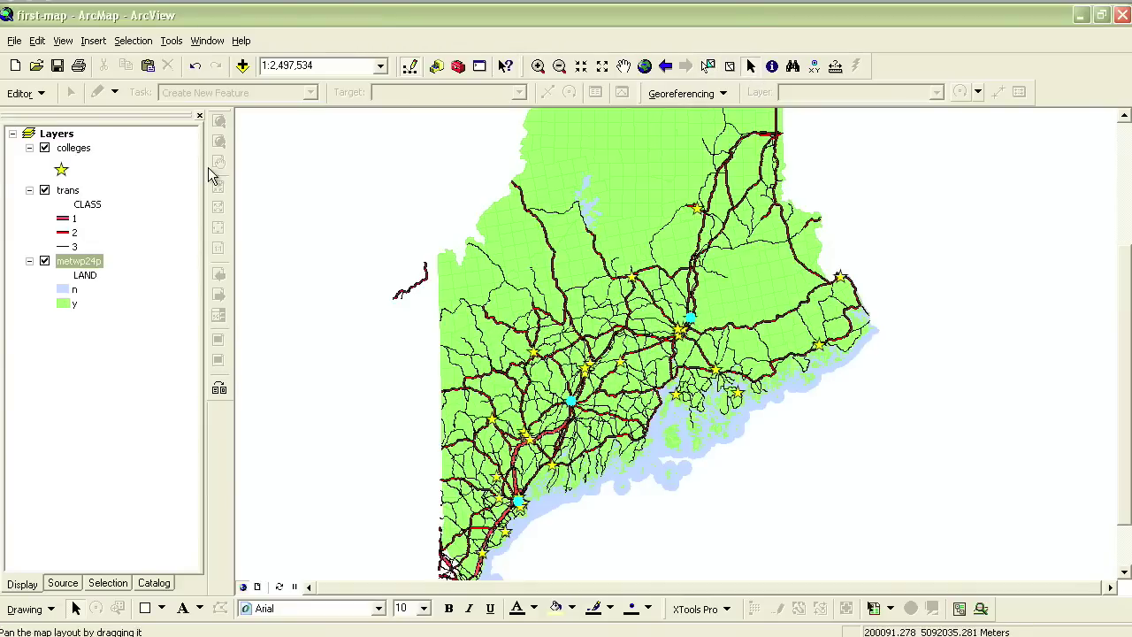
right_click(86, 154)
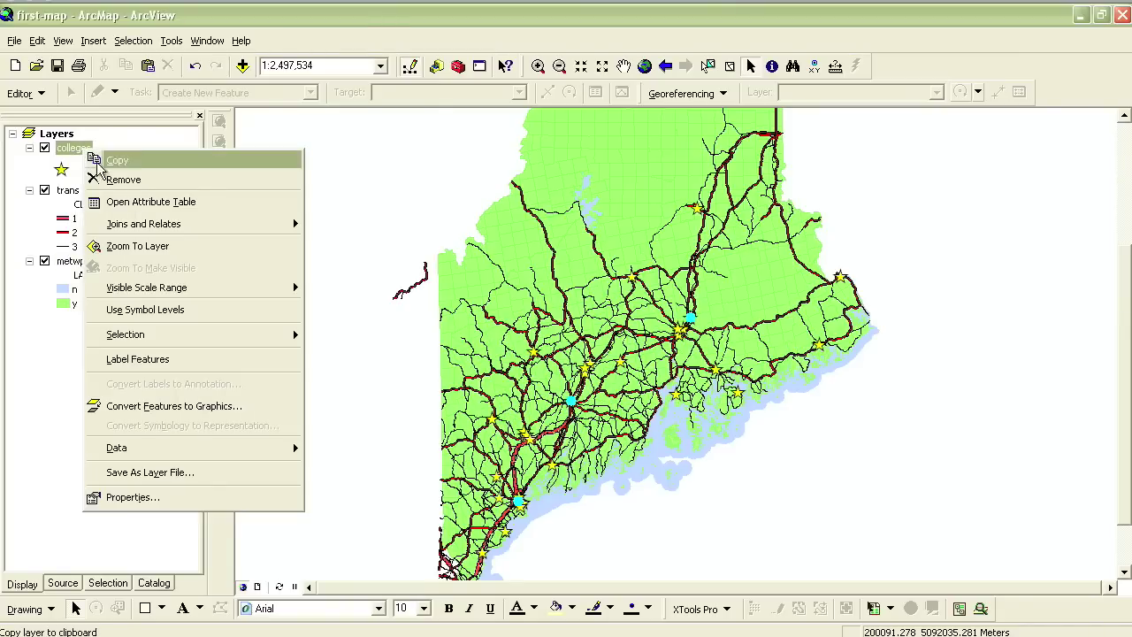
click(161, 206)
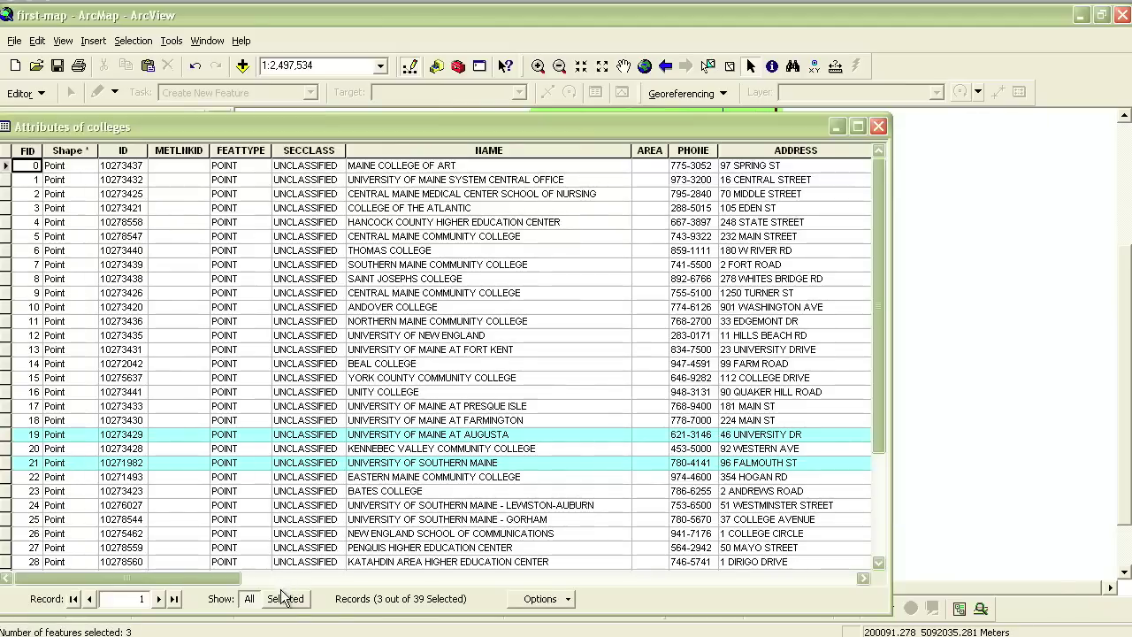
click(283, 600)
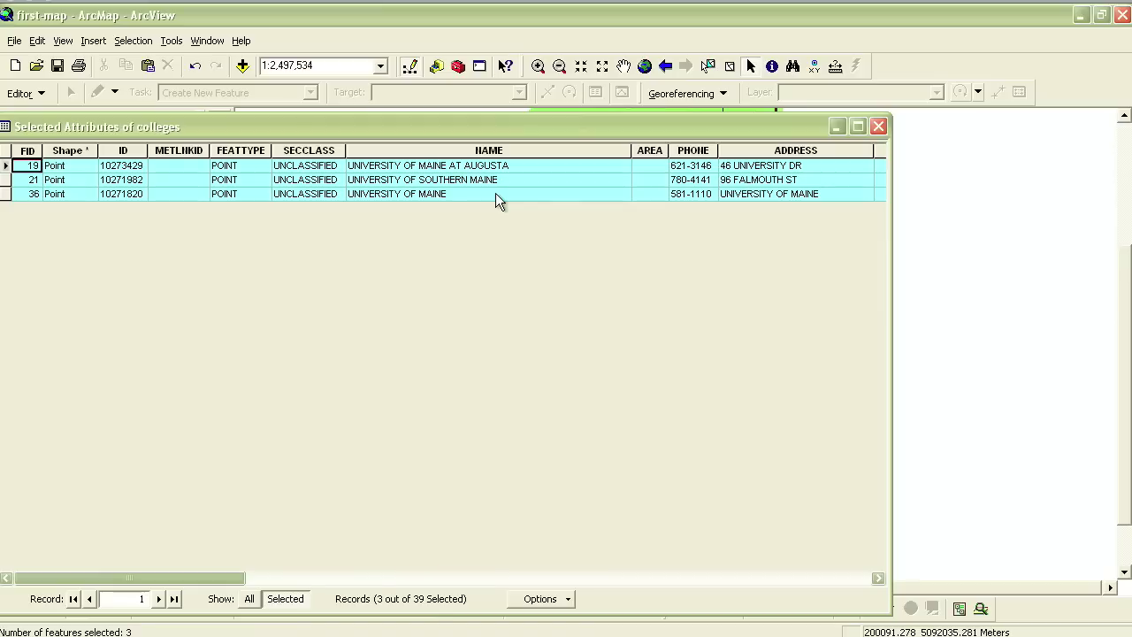
click(881, 127)
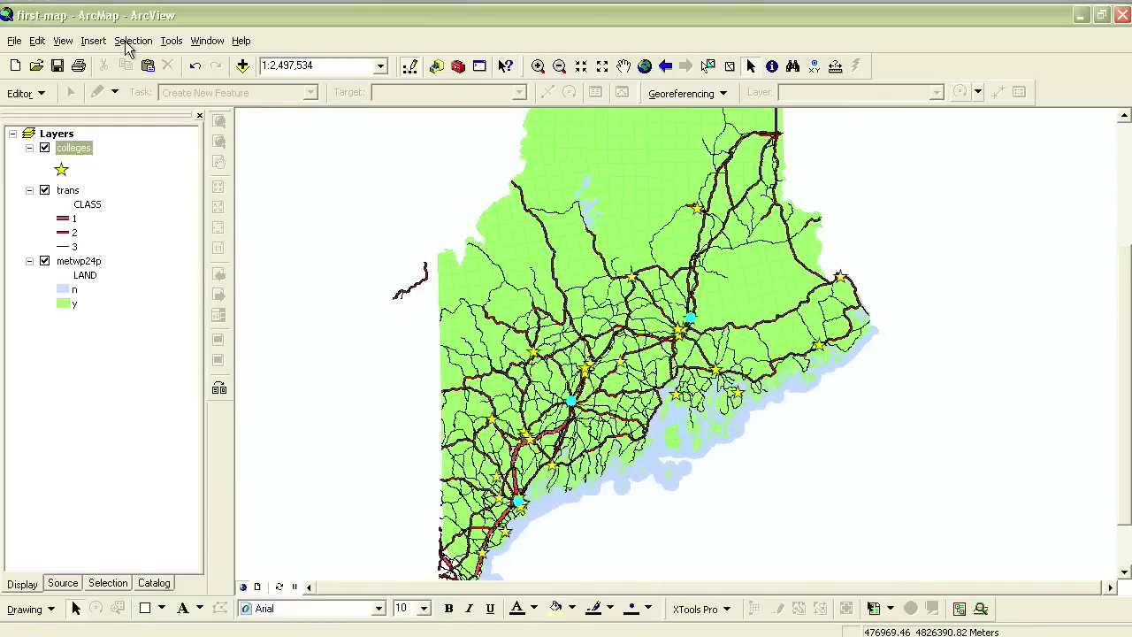
Reopen Select By Attributes and delete the old ENROLL > 5000 expression
click(132, 41)
click(181, 64)
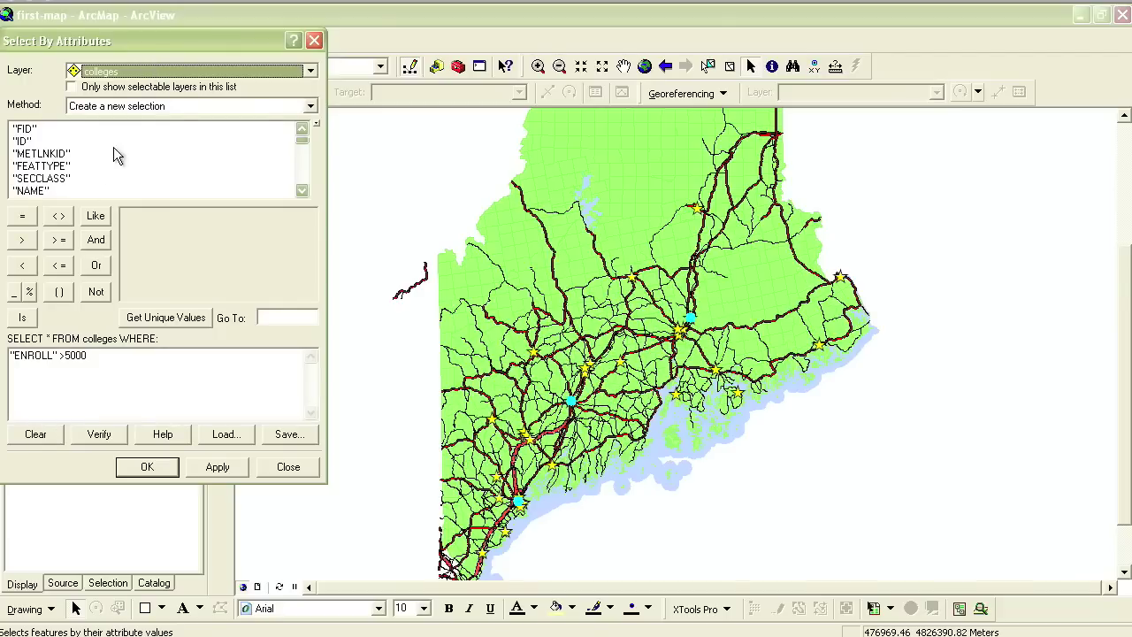
click(78, 355)
drag(78, 355, 9, 353)
key(Delete)
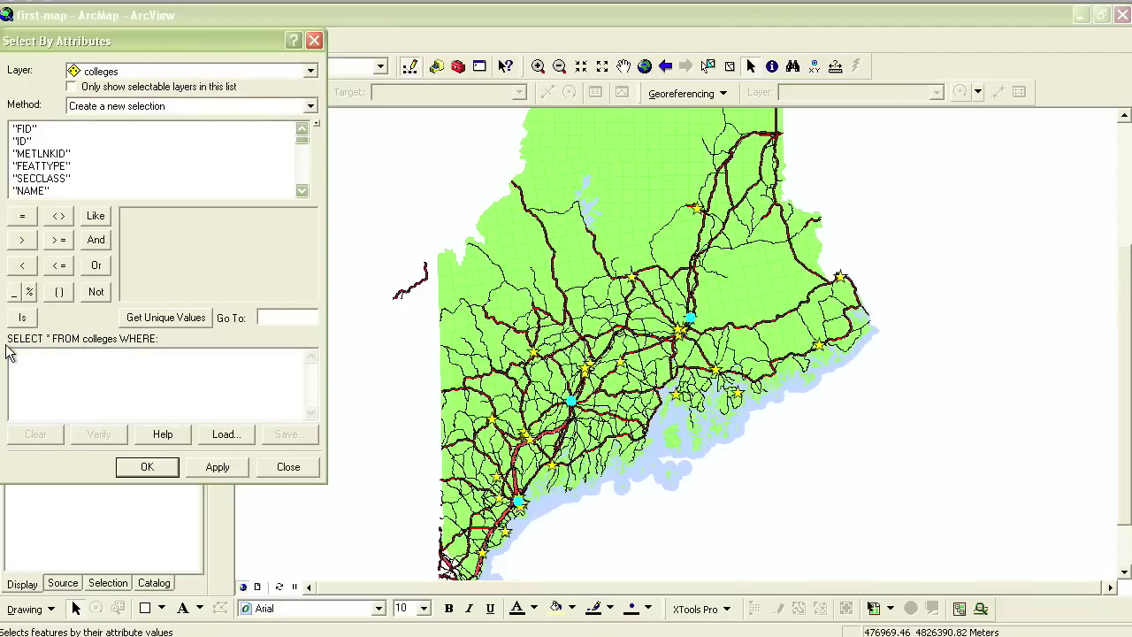
Build and apply "DEGREE" = 'MASTER''S DEGREE' OR "DEGREE" = 'DOCTOR''S DEGREE'
drag(307, 143, 301, 194)
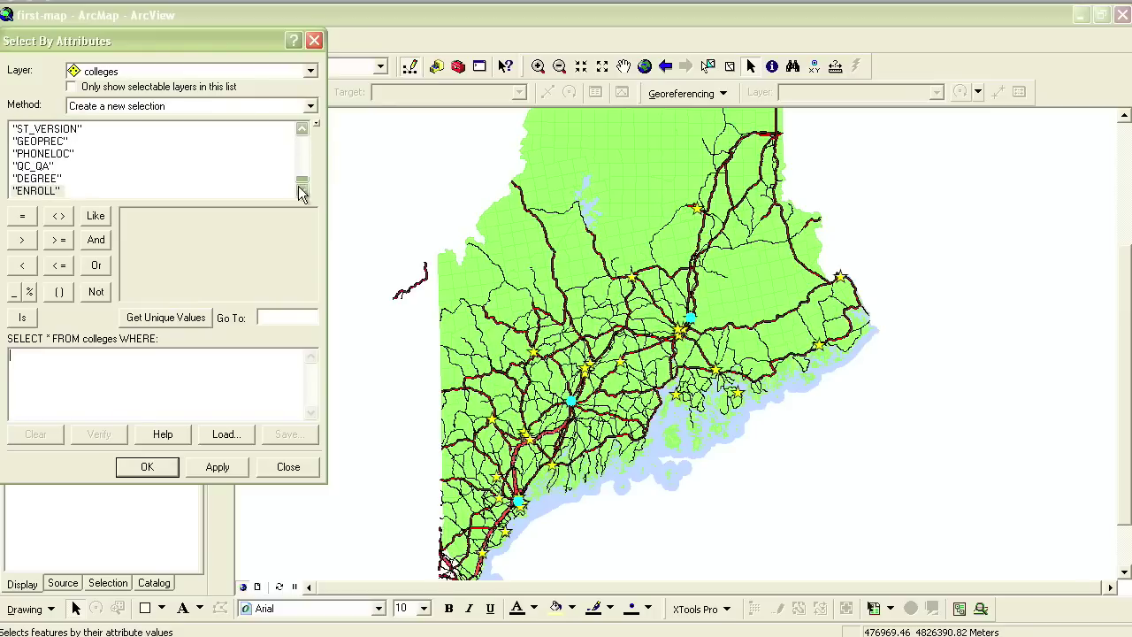
click(38, 180)
click(146, 321)
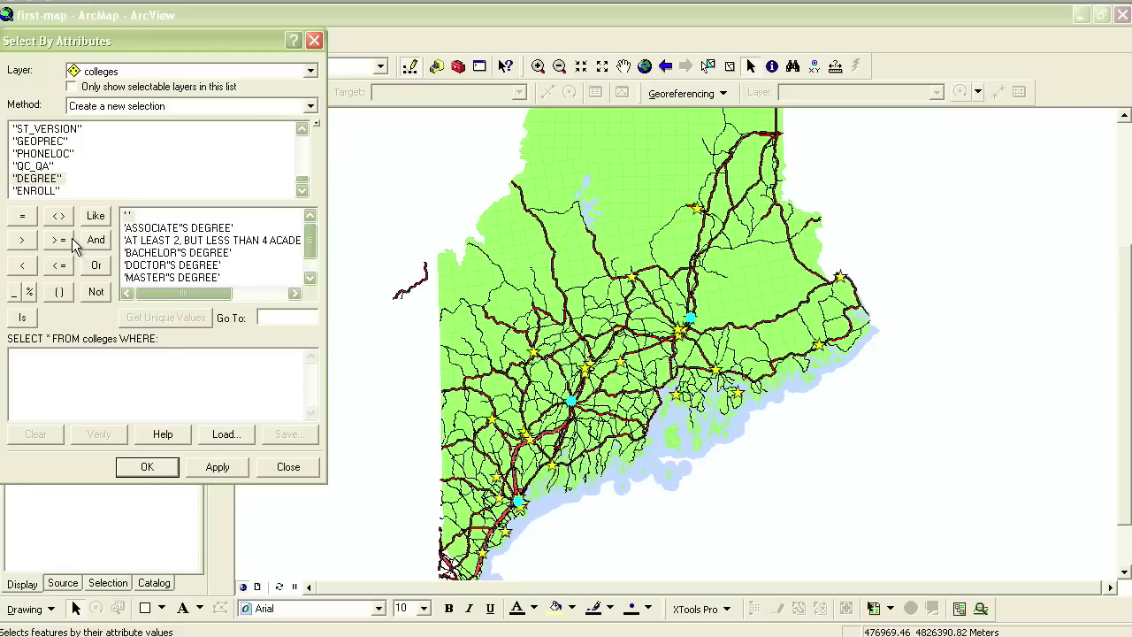
double_click(38, 179)
click(23, 218)
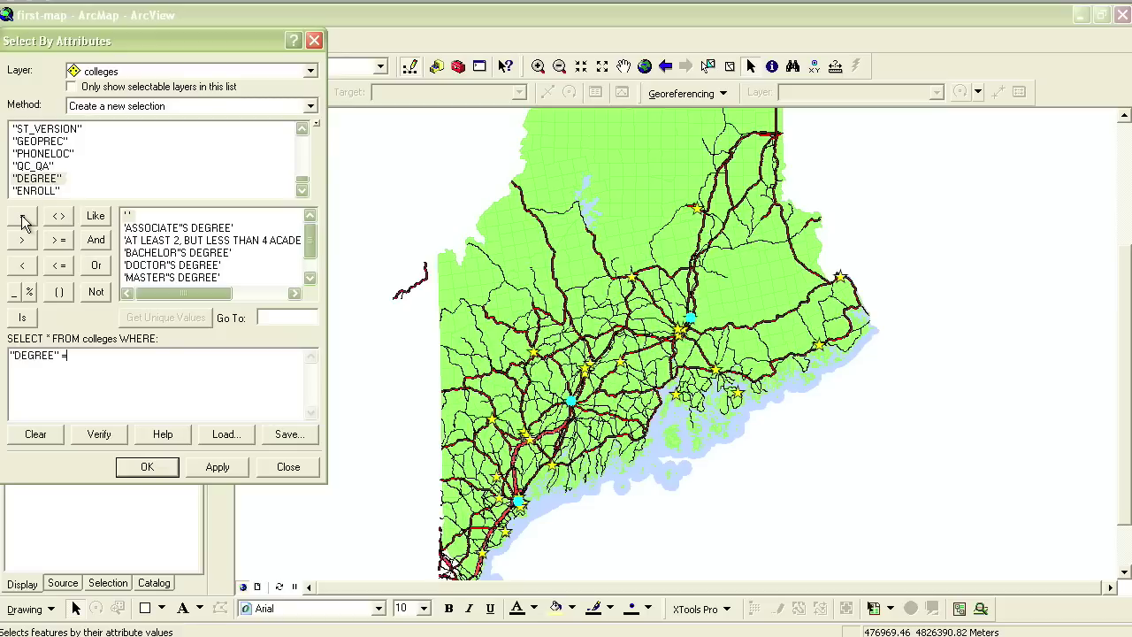
double_click(176, 278)
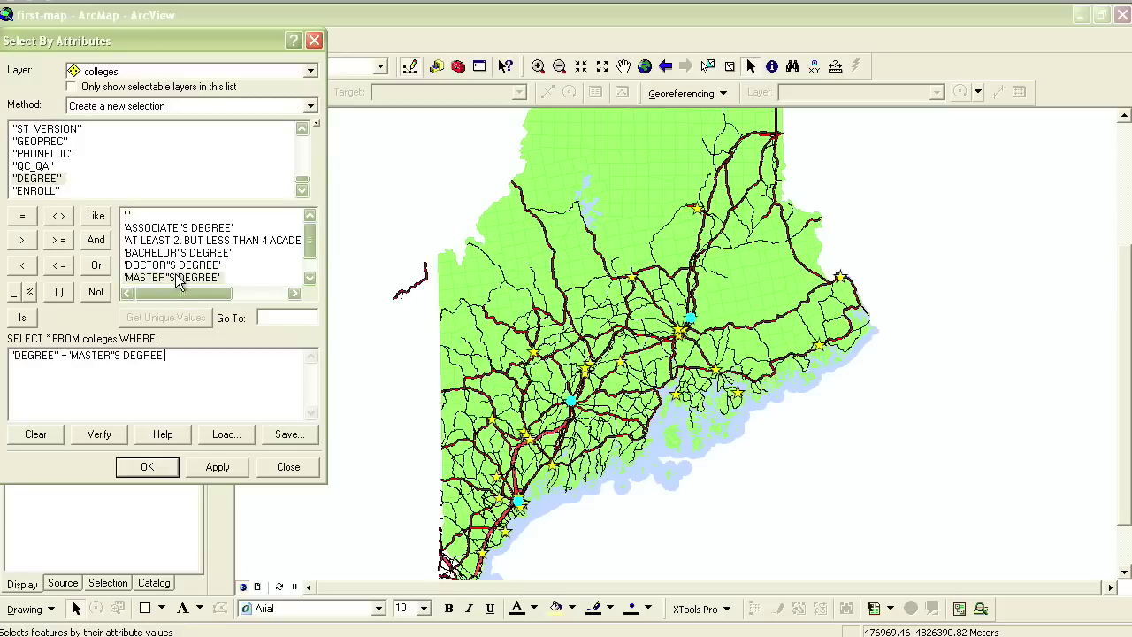
click(97, 265)
double_click(37, 179)
click(22, 216)
double_click(164, 265)
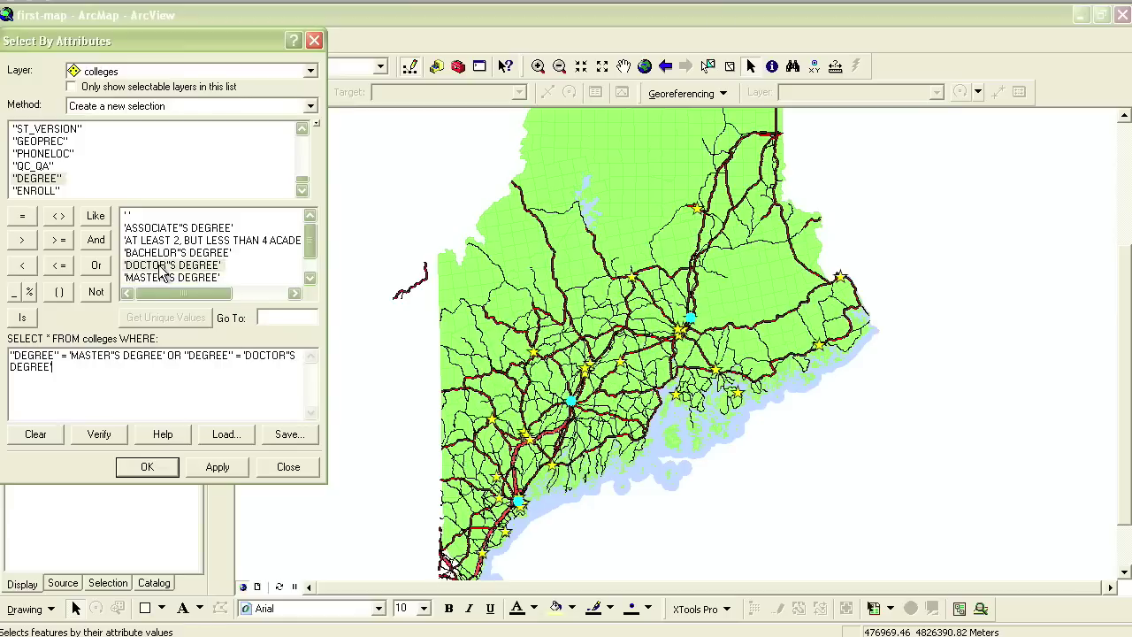
click(218, 468)
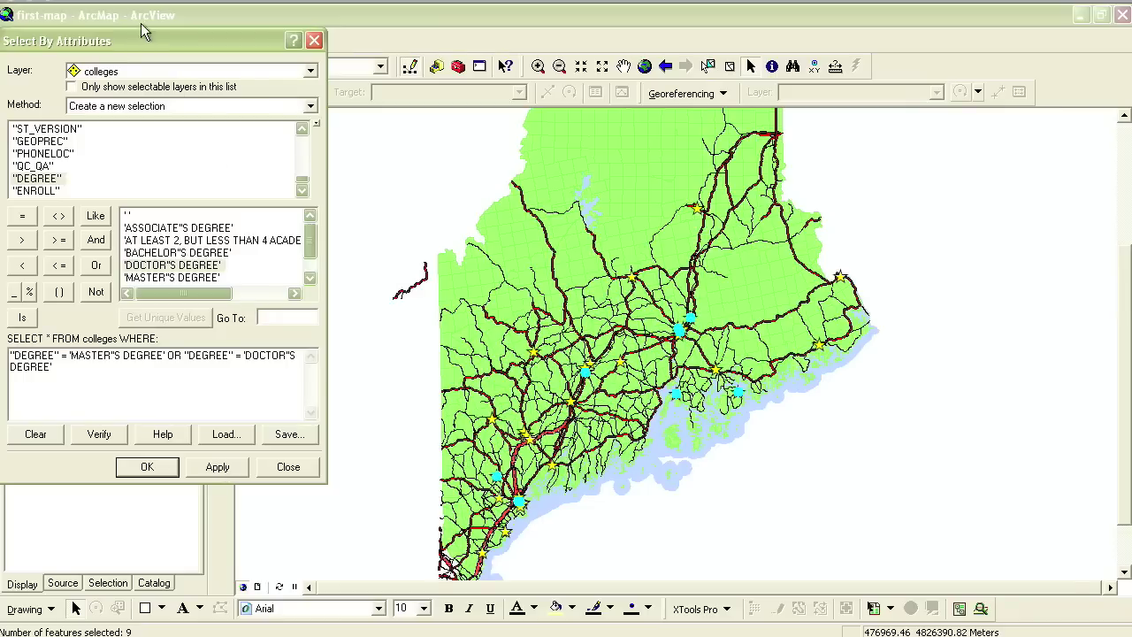
Check the nine selected colleges in the colleges attribute table, then close it
drag(182, 44, 1060, 146)
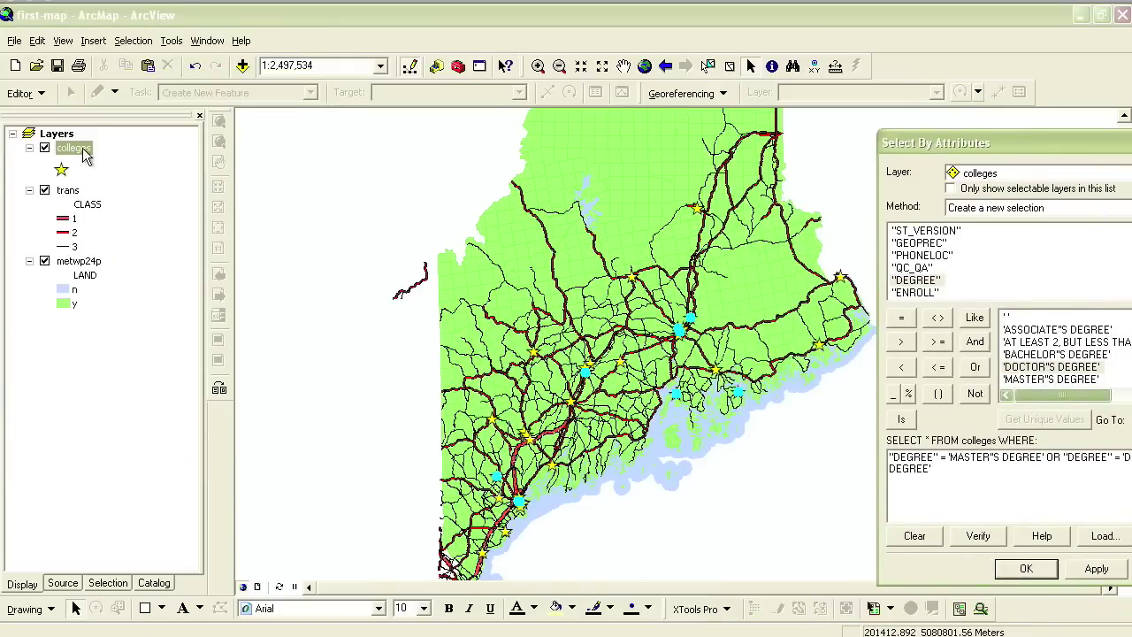
right_click(82, 149)
click(137, 202)
click(285, 599)
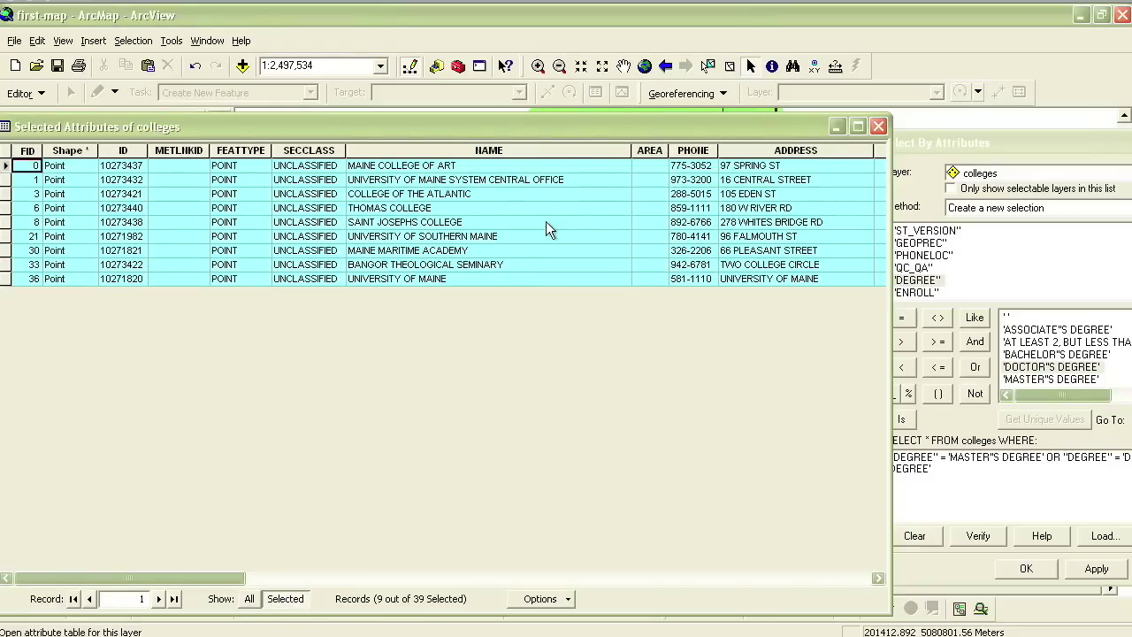
click(879, 126)
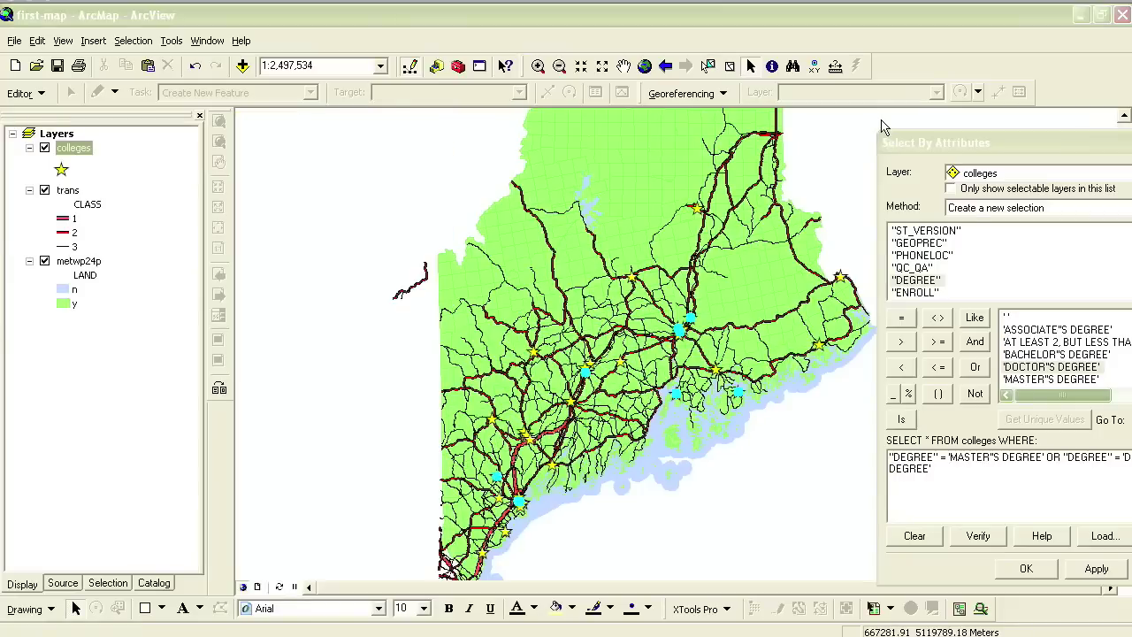
drag(956, 147, 856, 104)
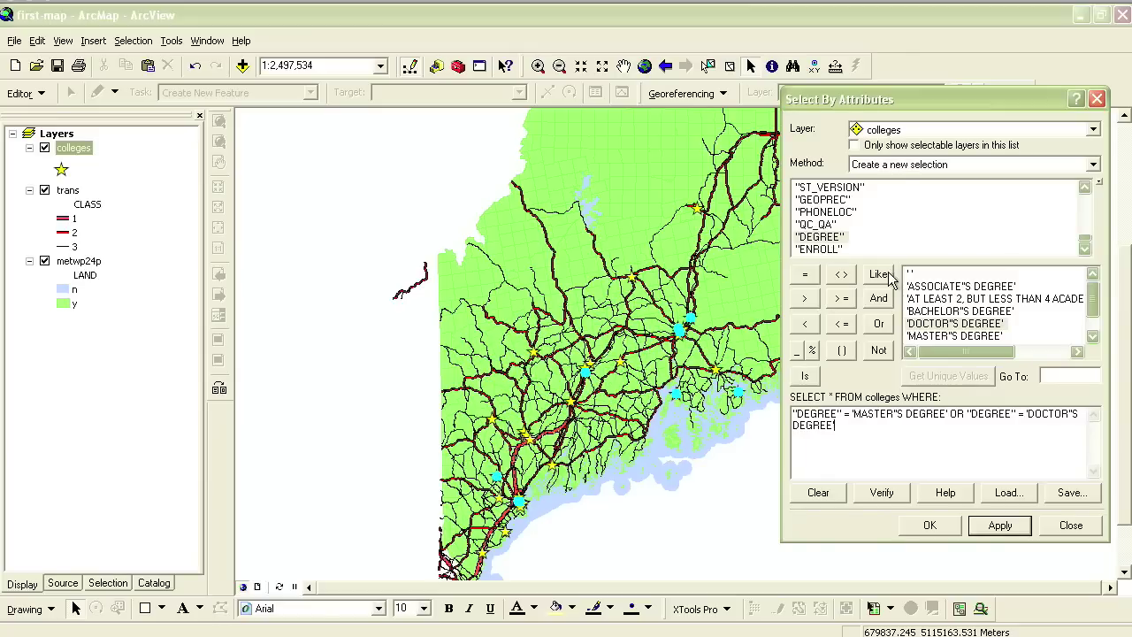
Add AND "ENROLL" > 1000, wrap the DEGREE conditions in parentheses, and run the query
click(878, 298)
double_click(820, 250)
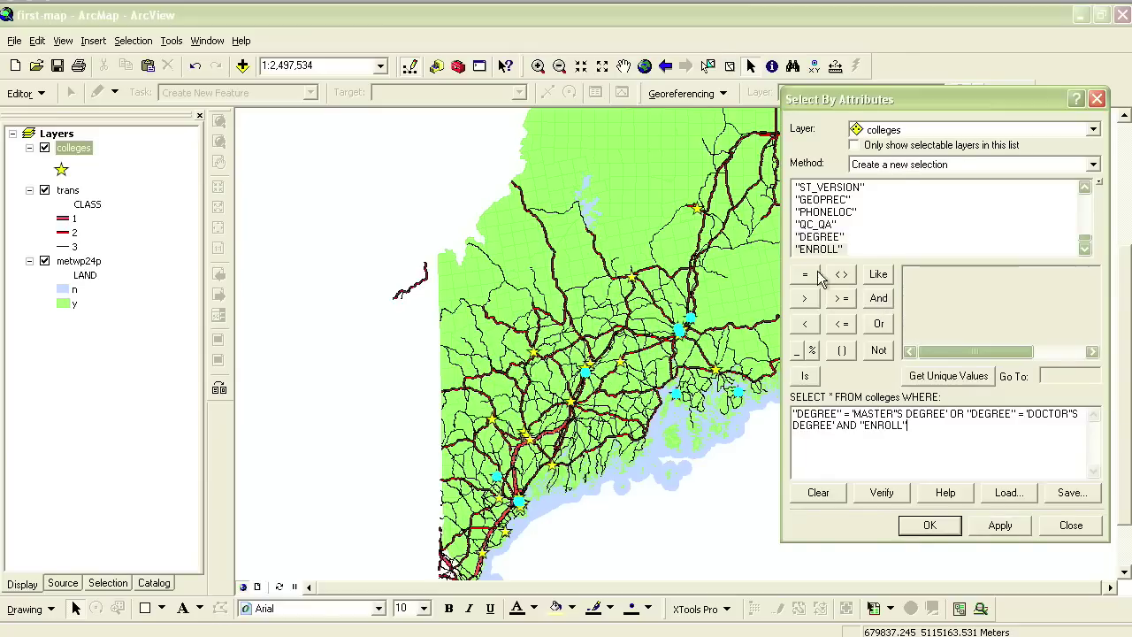
click(810, 301)
text(1000)
drag(835, 426, 783, 413)
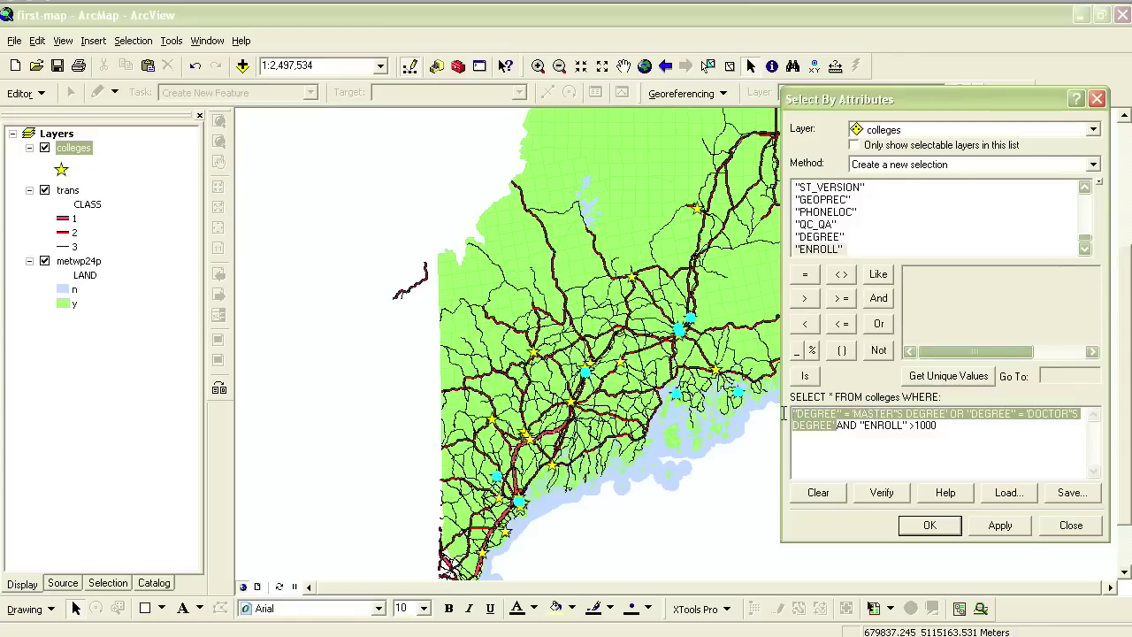
click(842, 351)
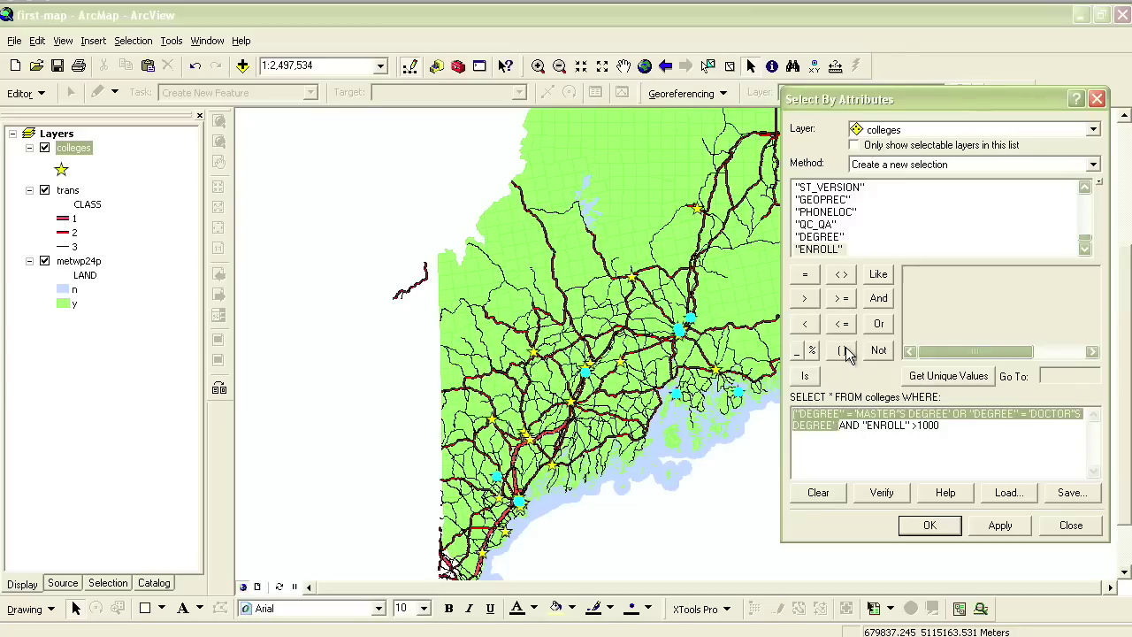
click(966, 428)
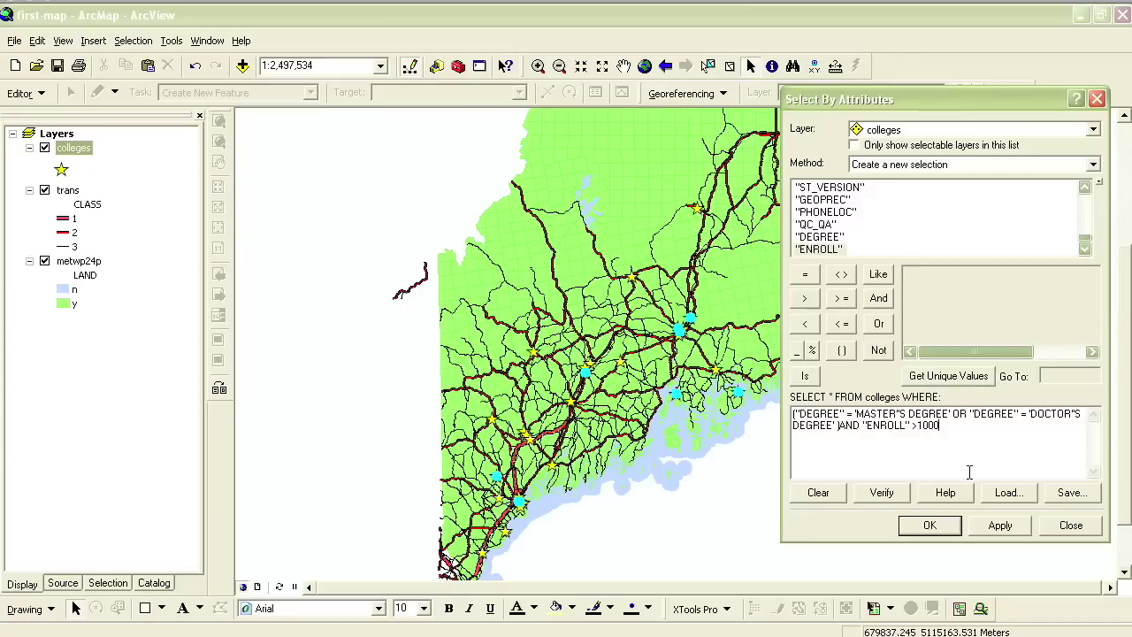
click(952, 531)
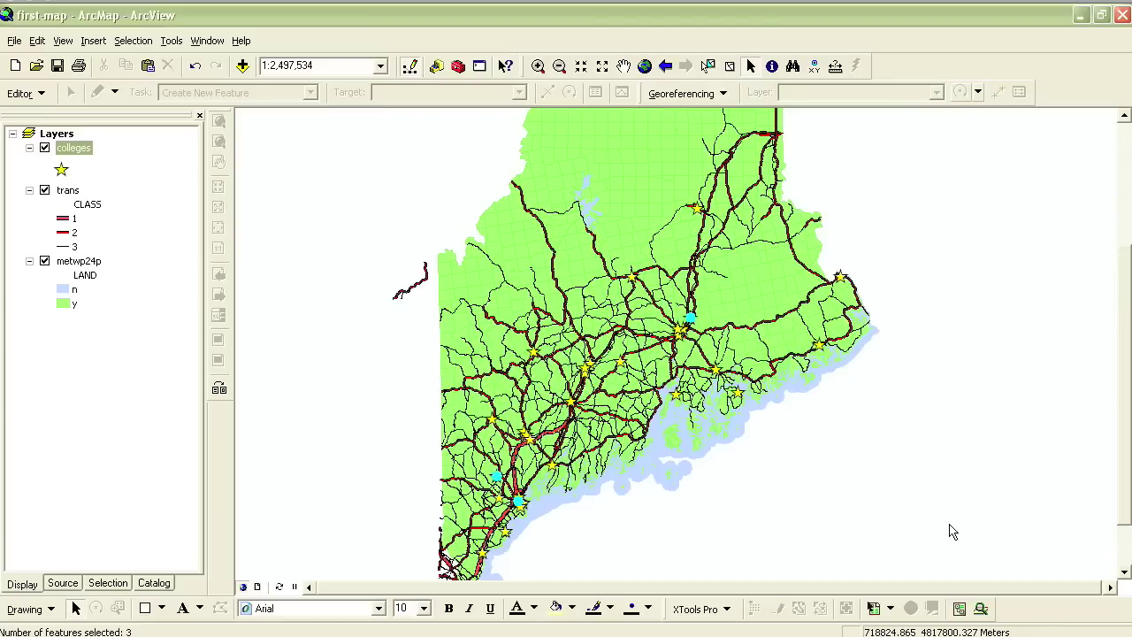
View the three selected colleges in the colleges attribute table, then close it
right_click(76, 148)
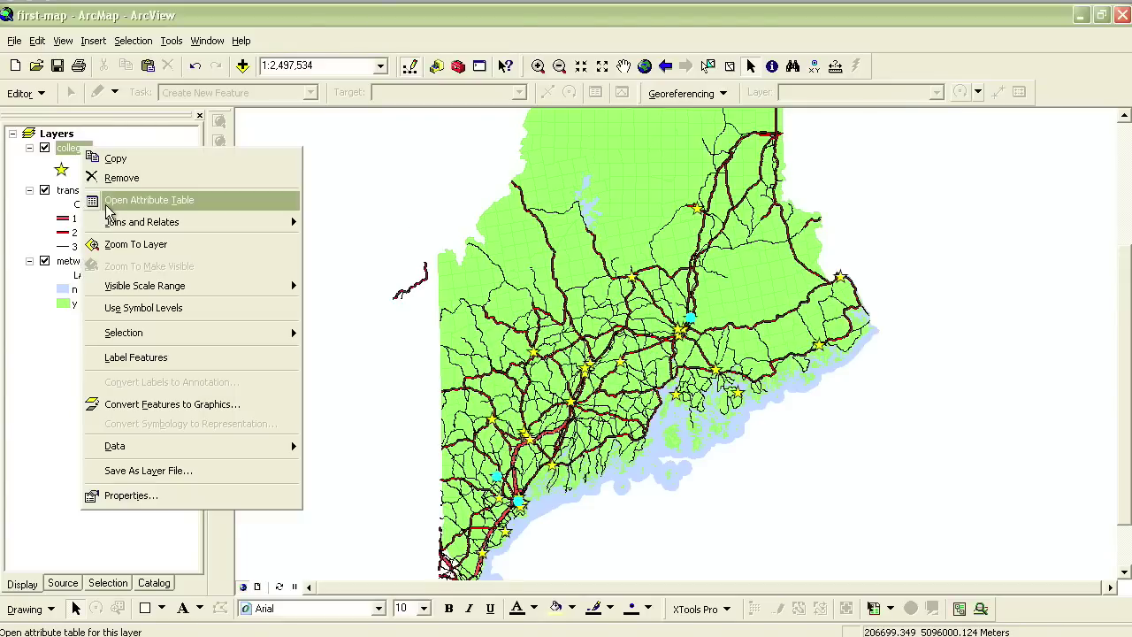
click(105, 199)
click(281, 599)
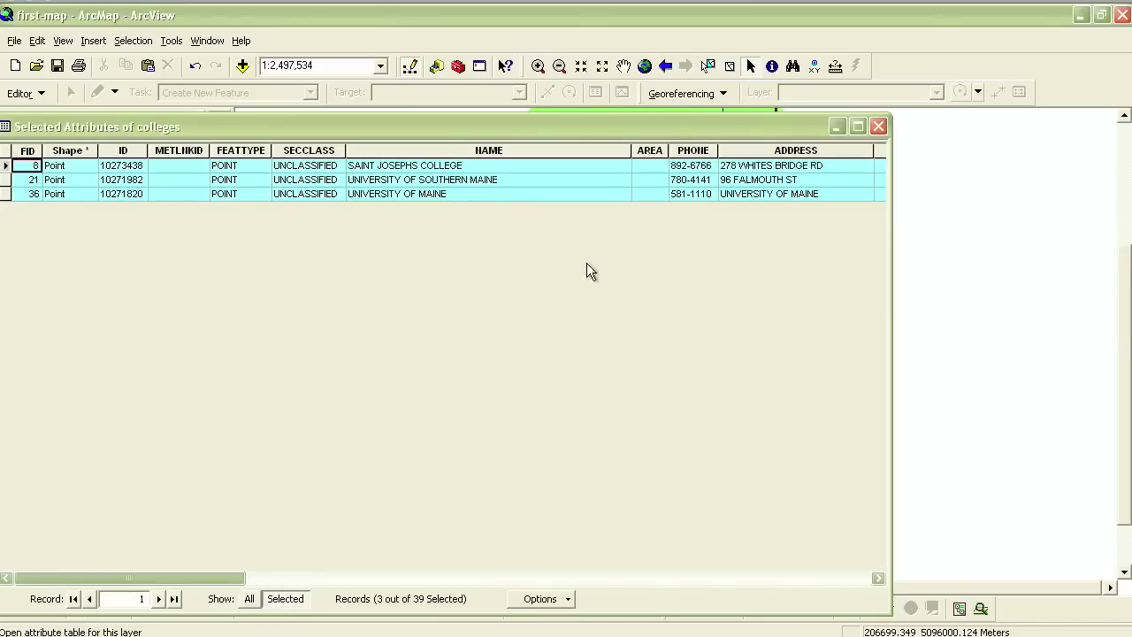
drag(890, 612, 707, 546)
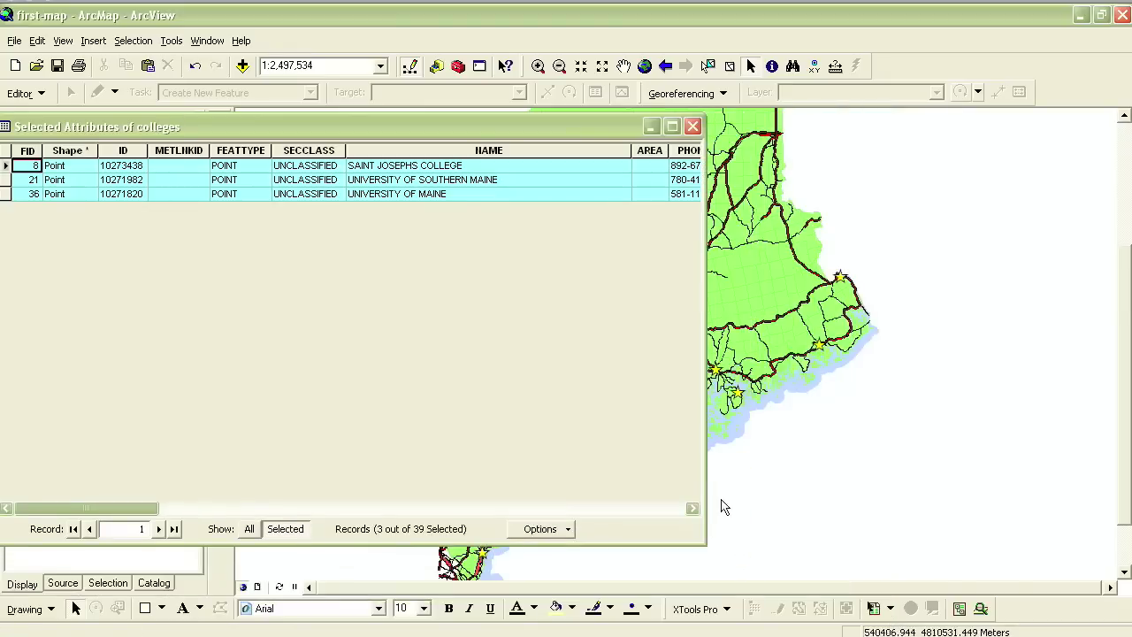
click(693, 128)
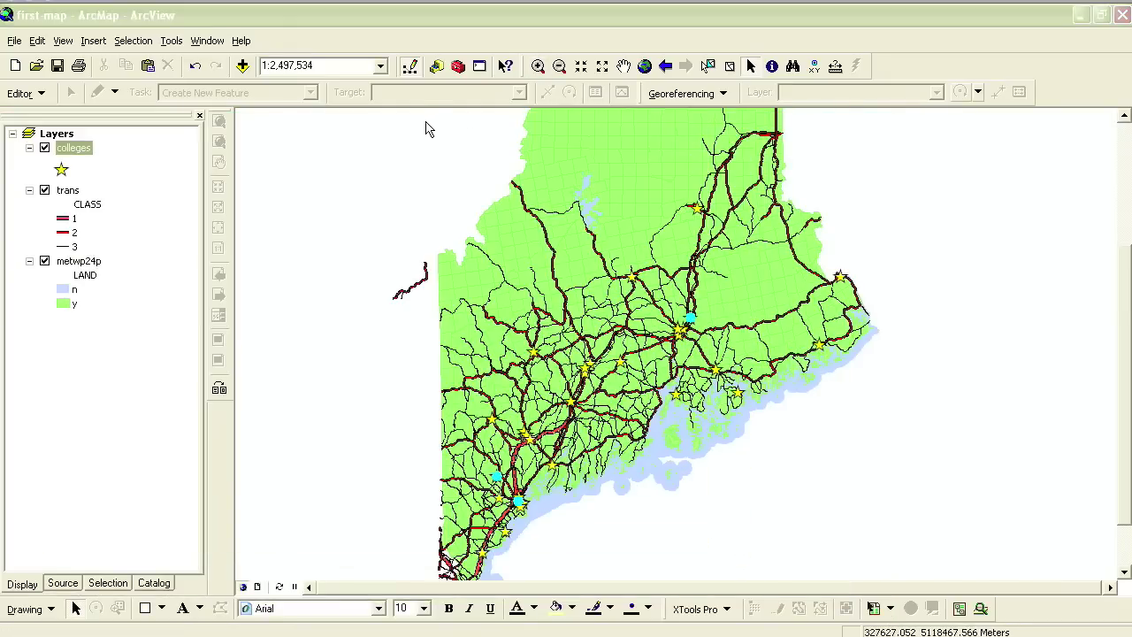
click(133, 43)
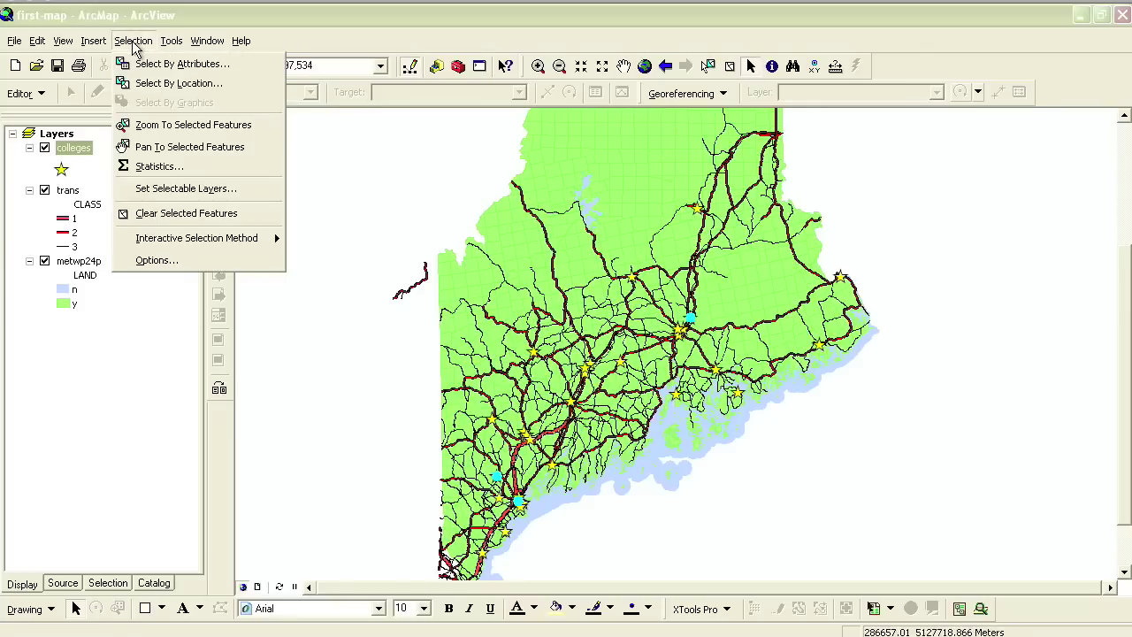
click(167, 213)
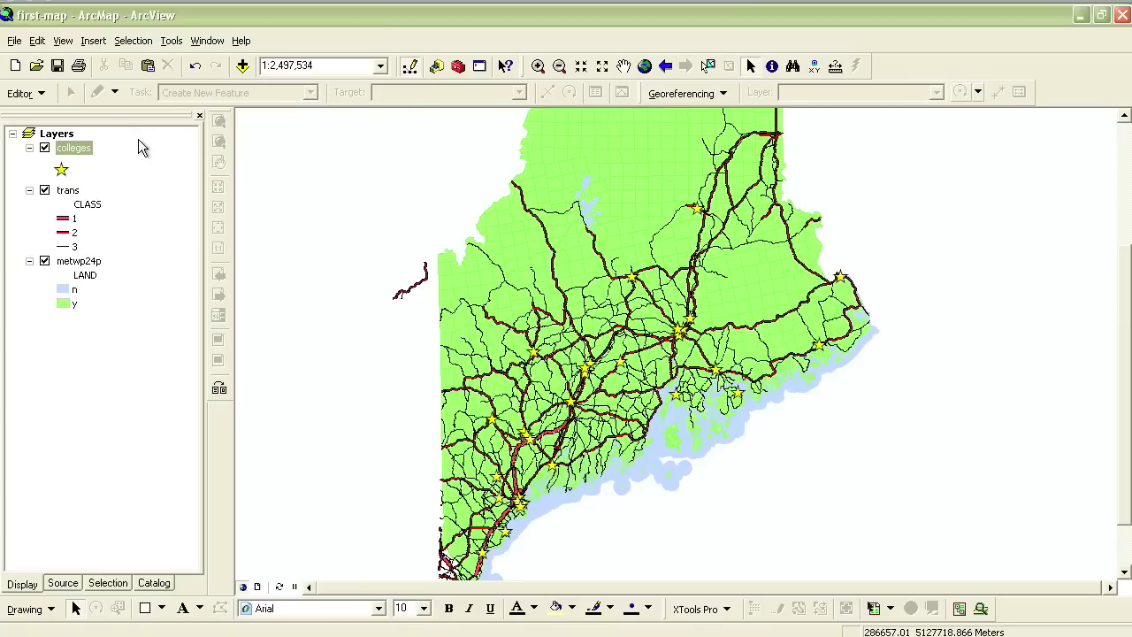
click(81, 264)
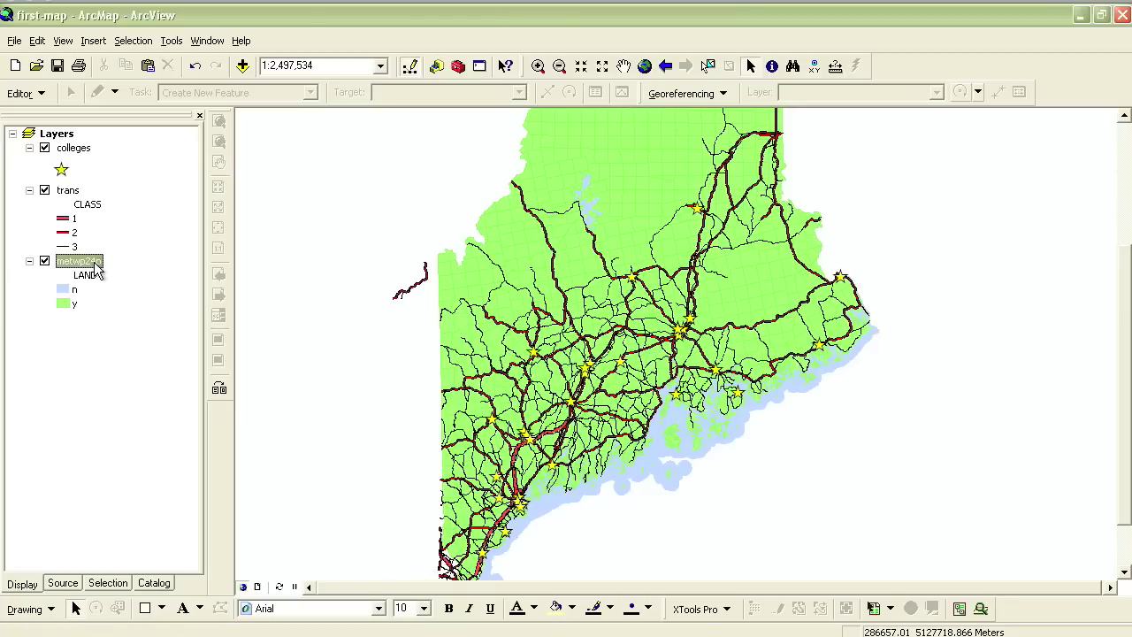
Zoom into the southern coast and select the township around the harbor
click(537, 65)
drag(485, 491, 561, 538)
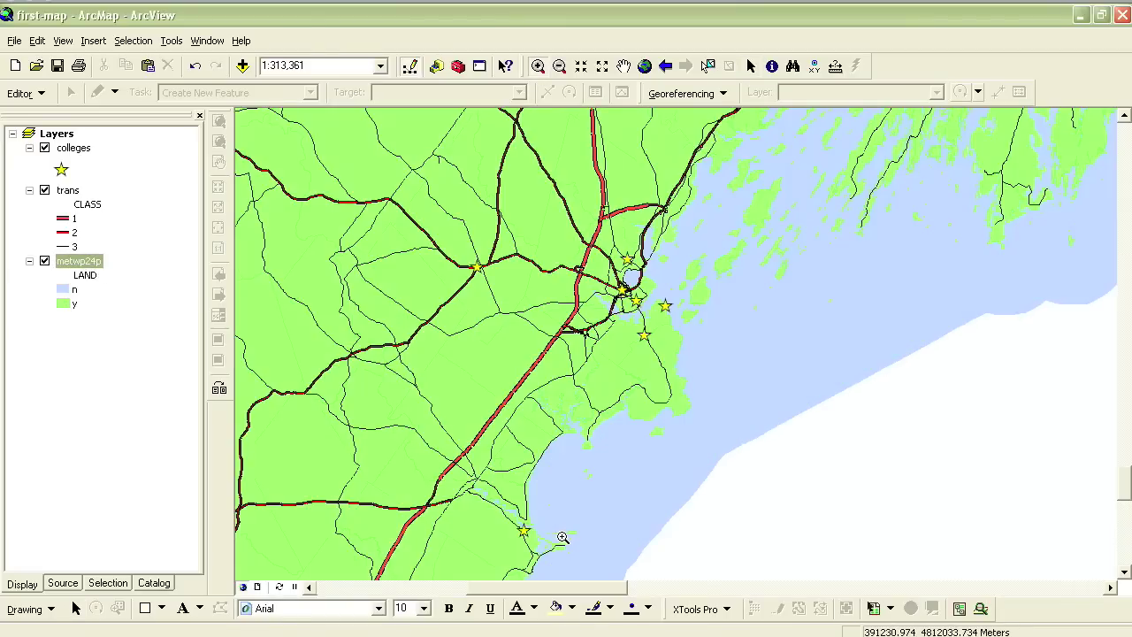
click(709, 66)
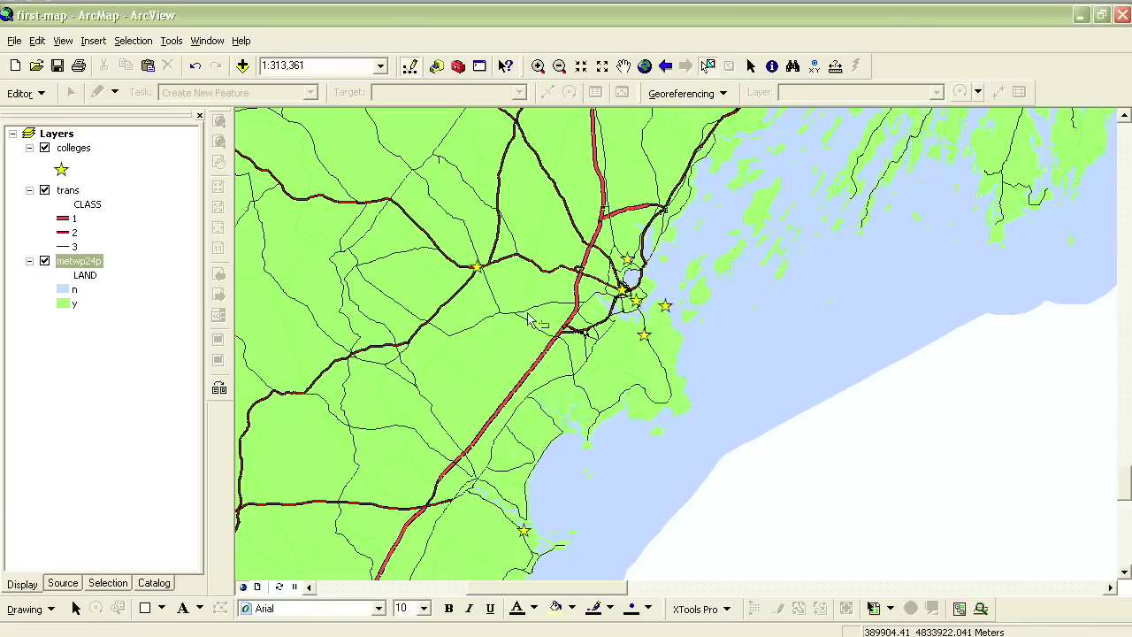
click(591, 260)
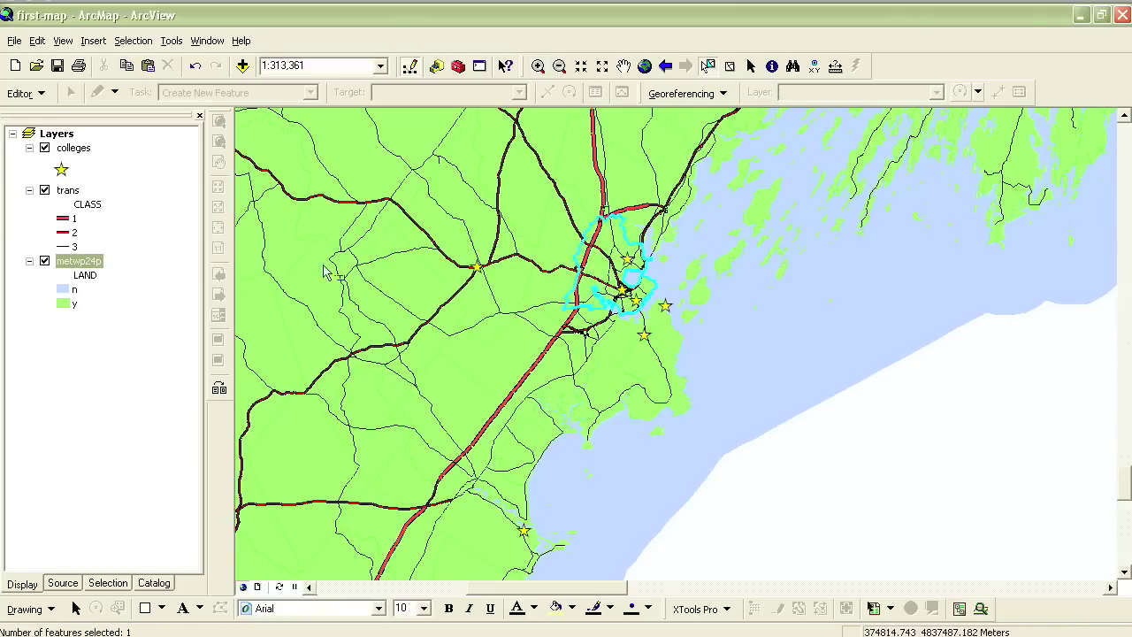
Create the metwp24p selection layer from the selected township
right_click(94, 266)
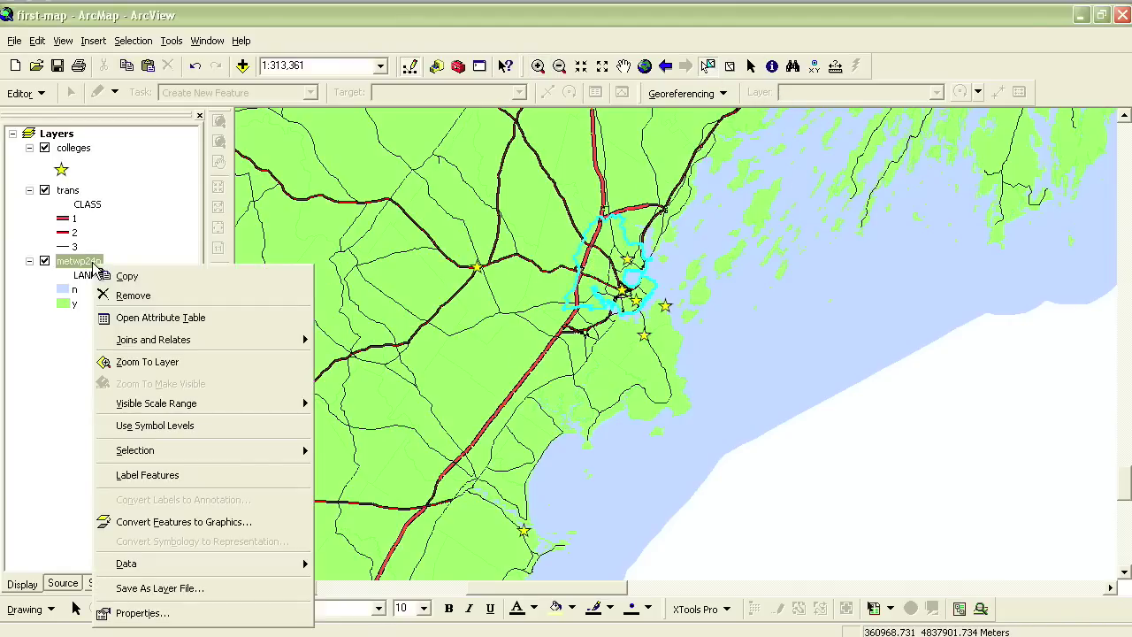
mouse_move(147, 453)
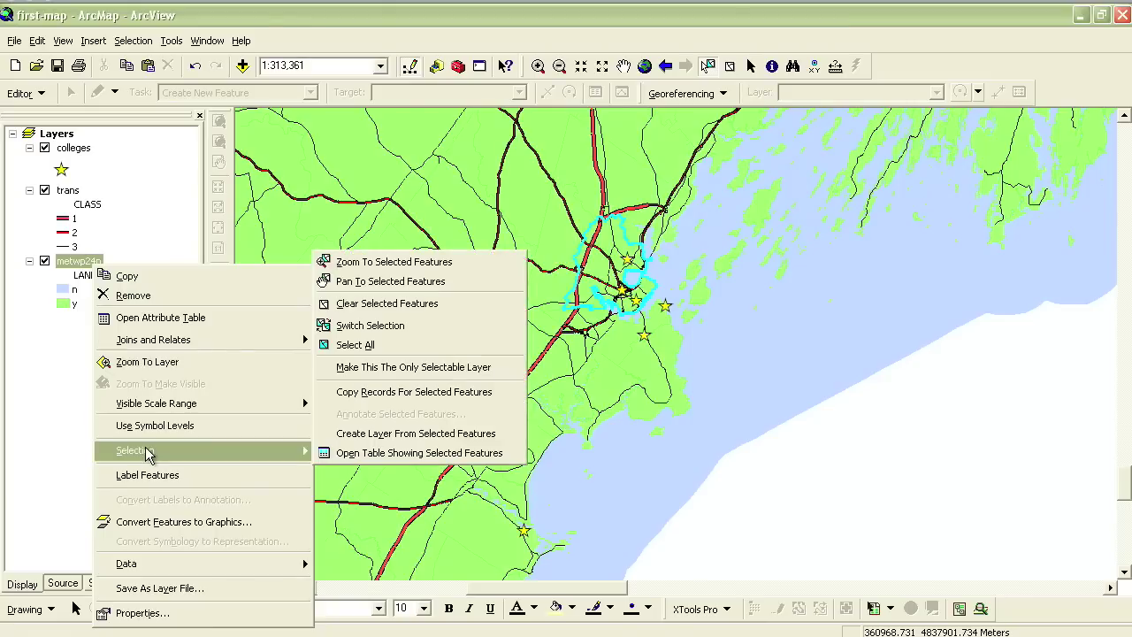
click(374, 433)
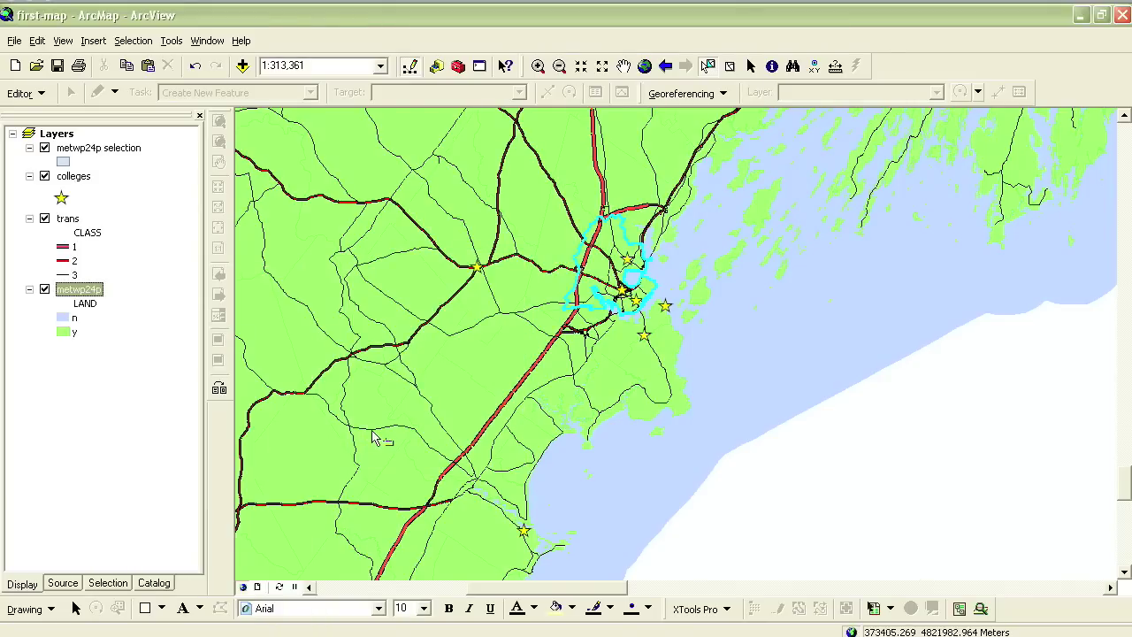
Clear the selected townships, then open Select By Location from the Selection menu
click(133, 40)
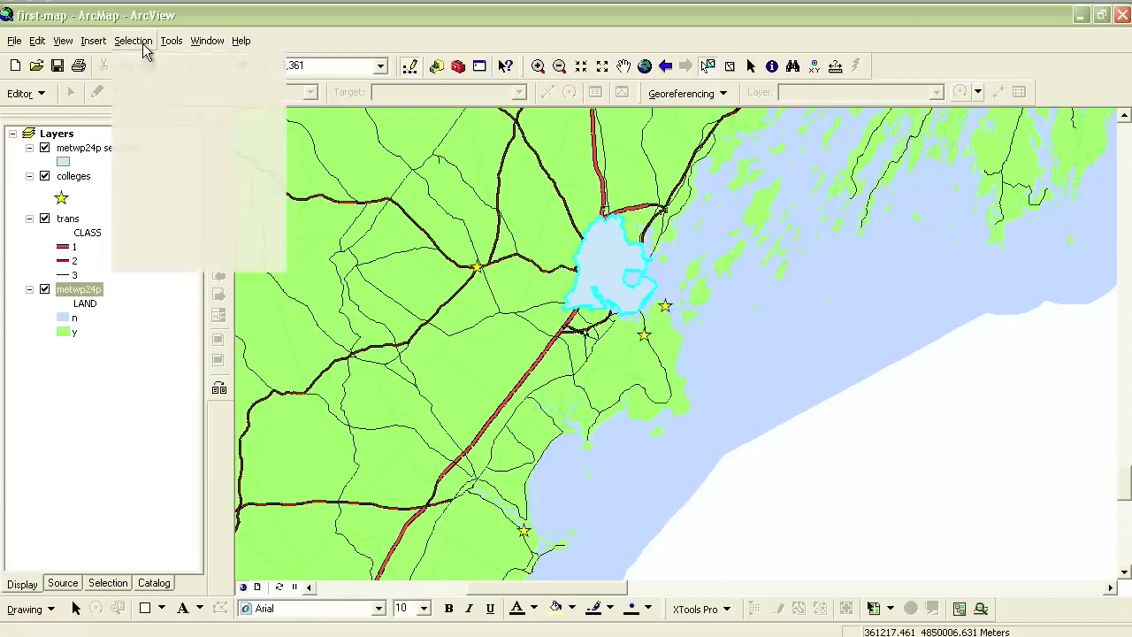
click(165, 215)
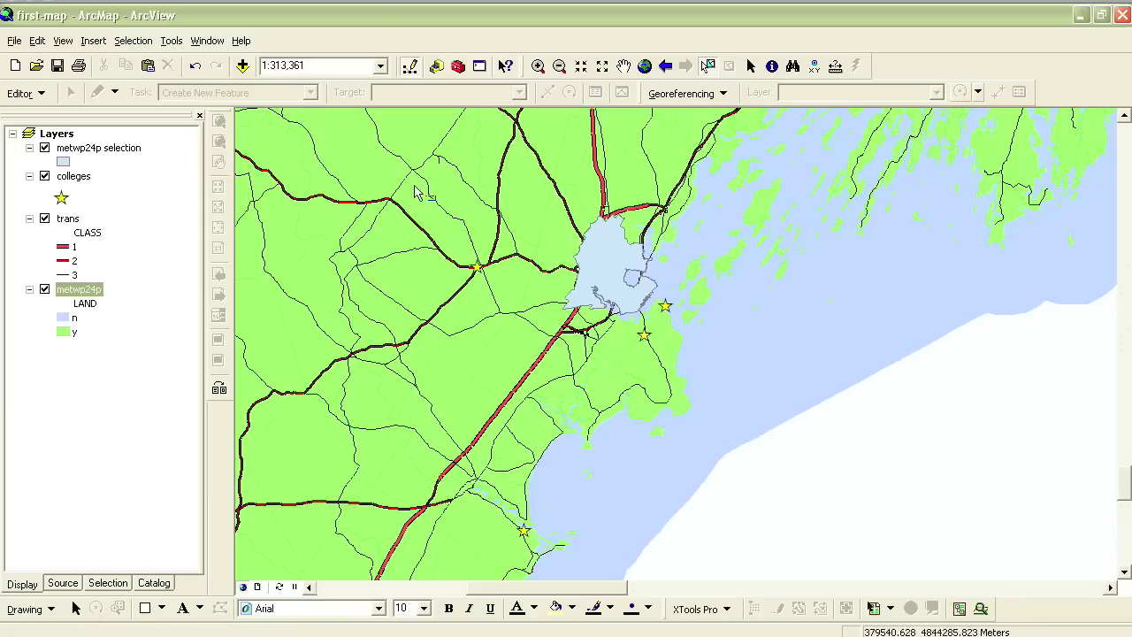
click(135, 40)
click(150, 84)
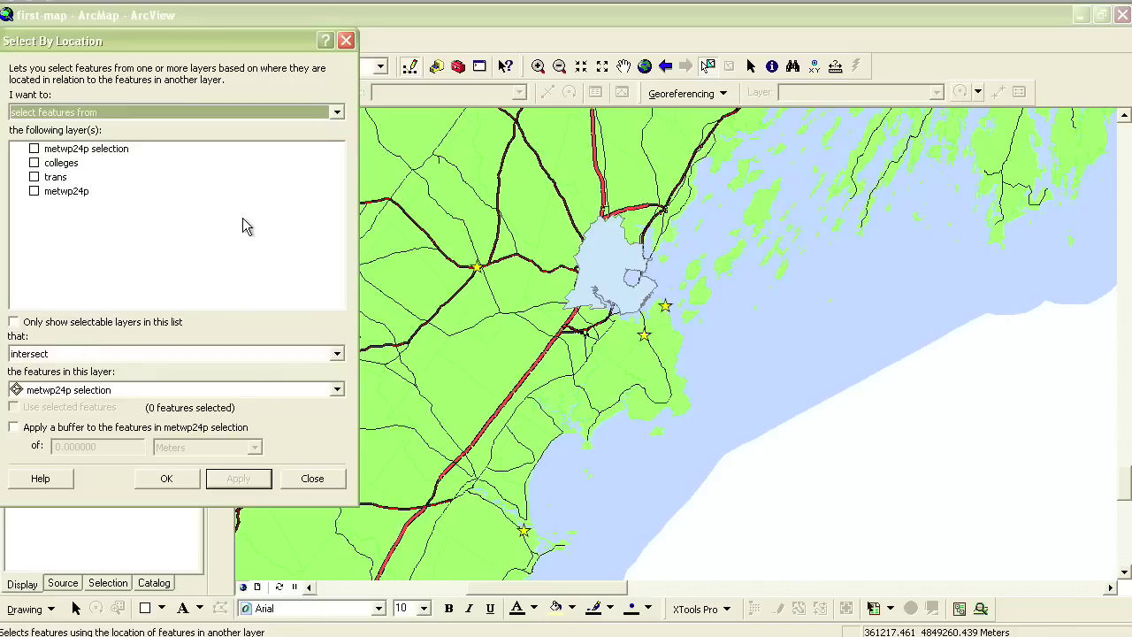
Set Select By Location to select colleges within a distance of the metwp24p selection township
click(337, 112)
click(96, 129)
click(35, 163)
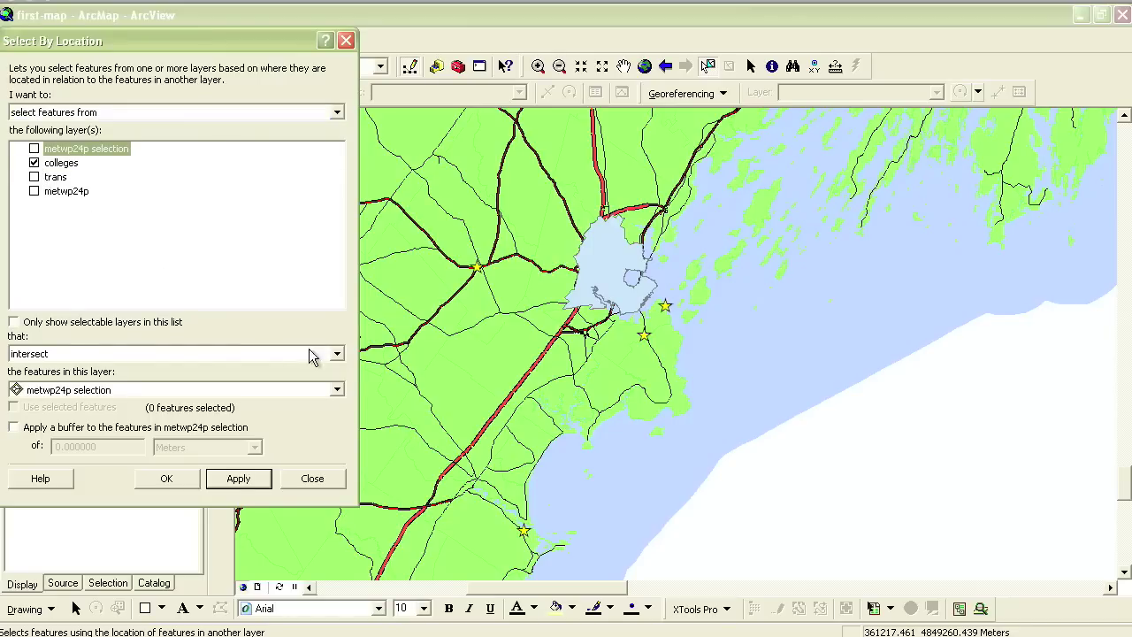
click(340, 359)
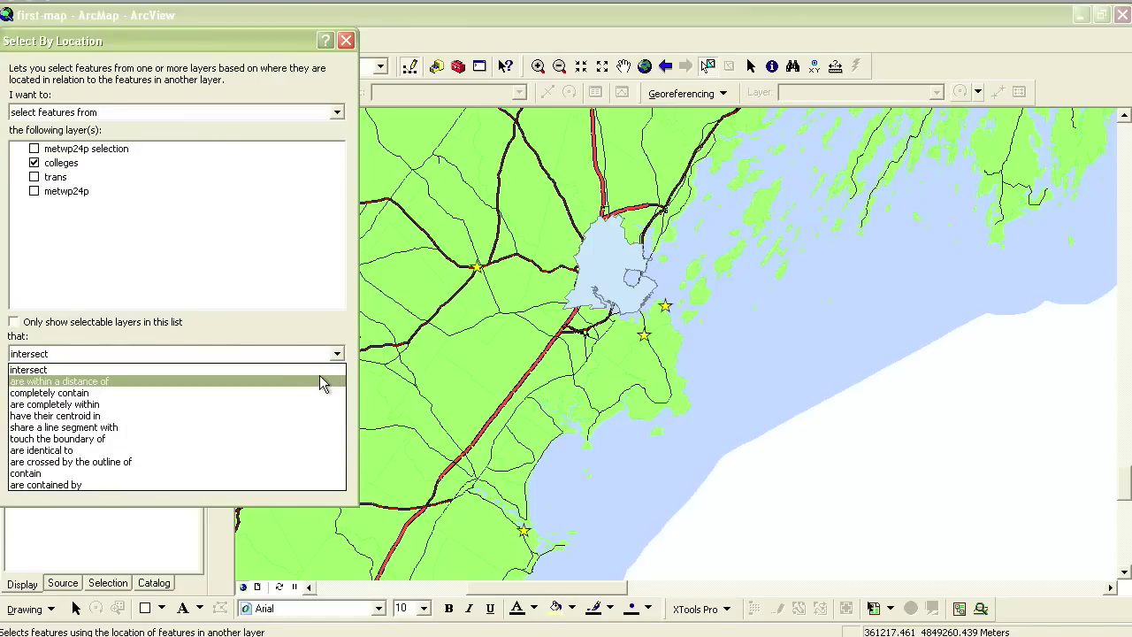
click(320, 382)
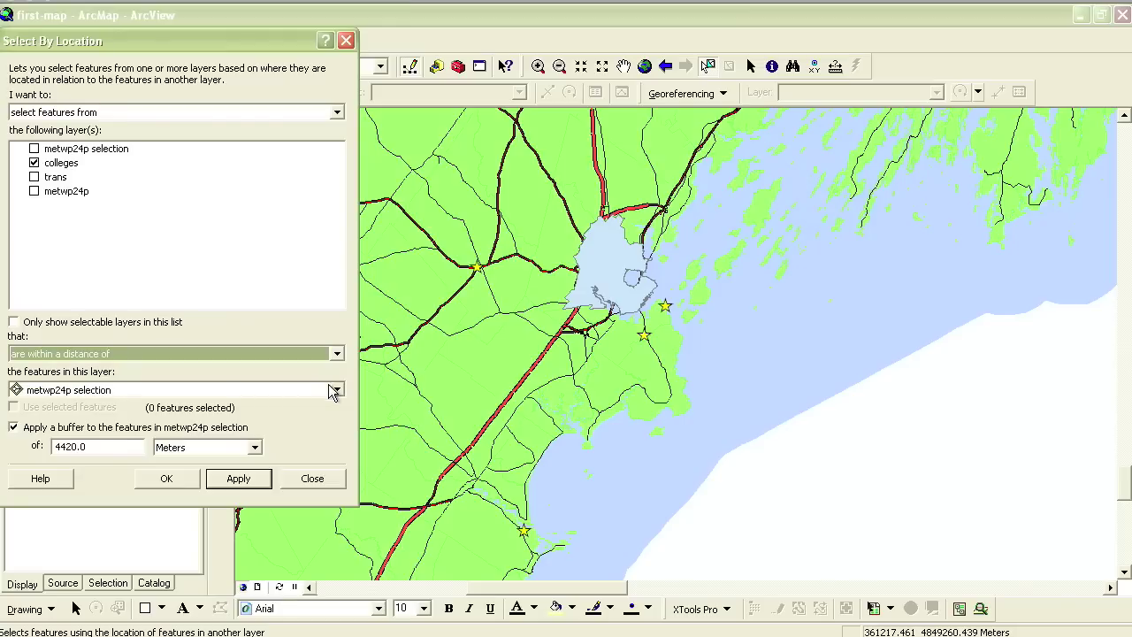
click(338, 391)
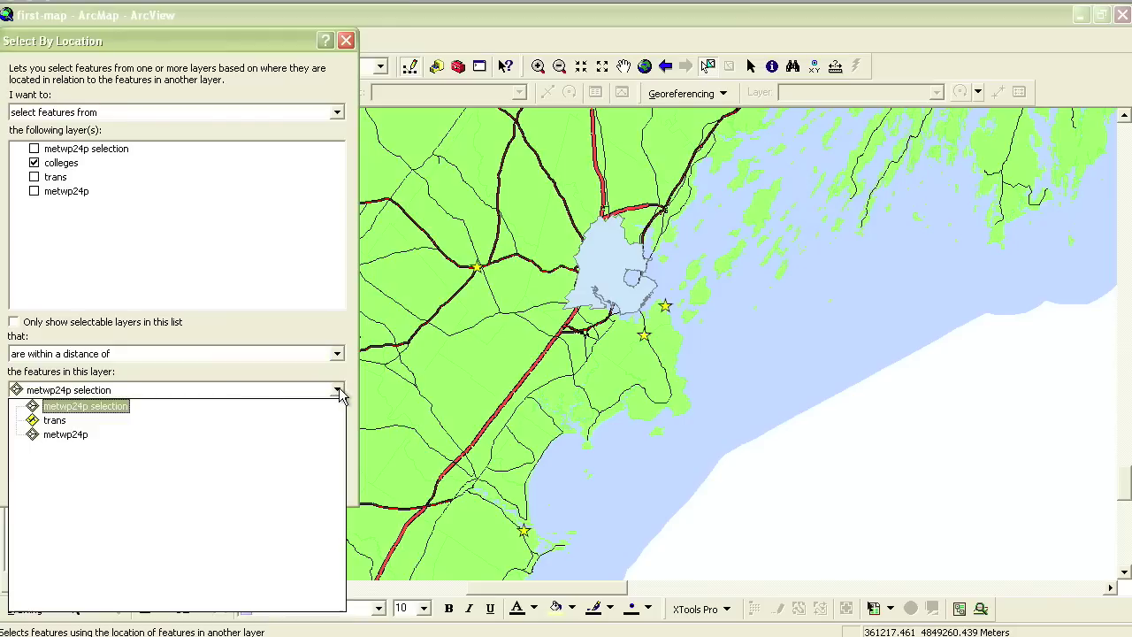
click(108, 412)
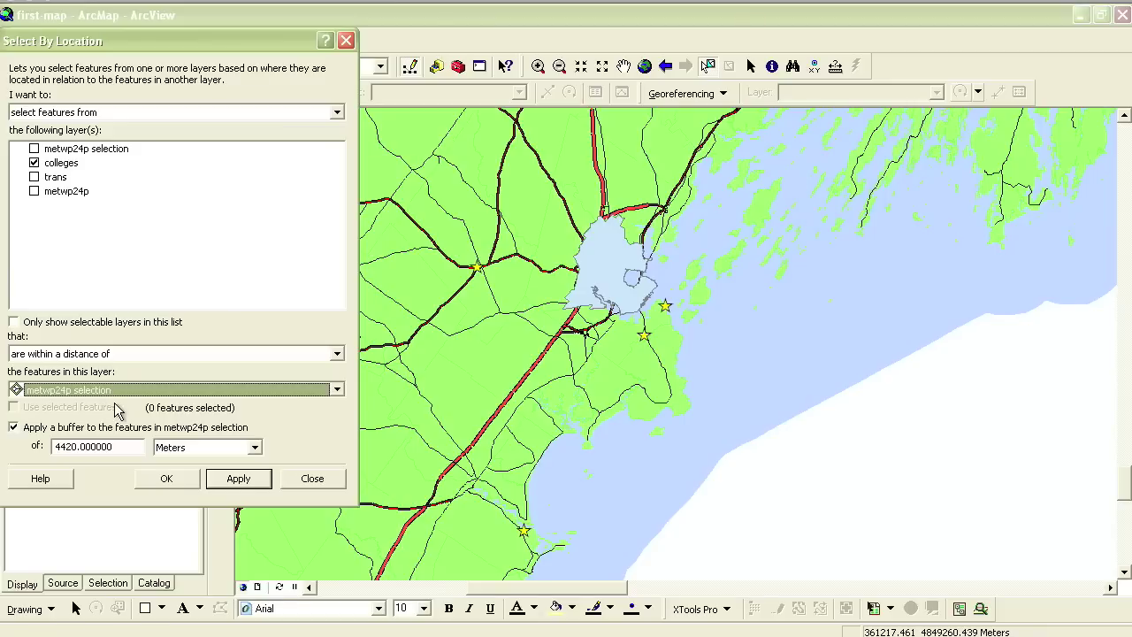
Replace the 4420 buffer distance with 75 Miles and run the selection
click(123, 446)
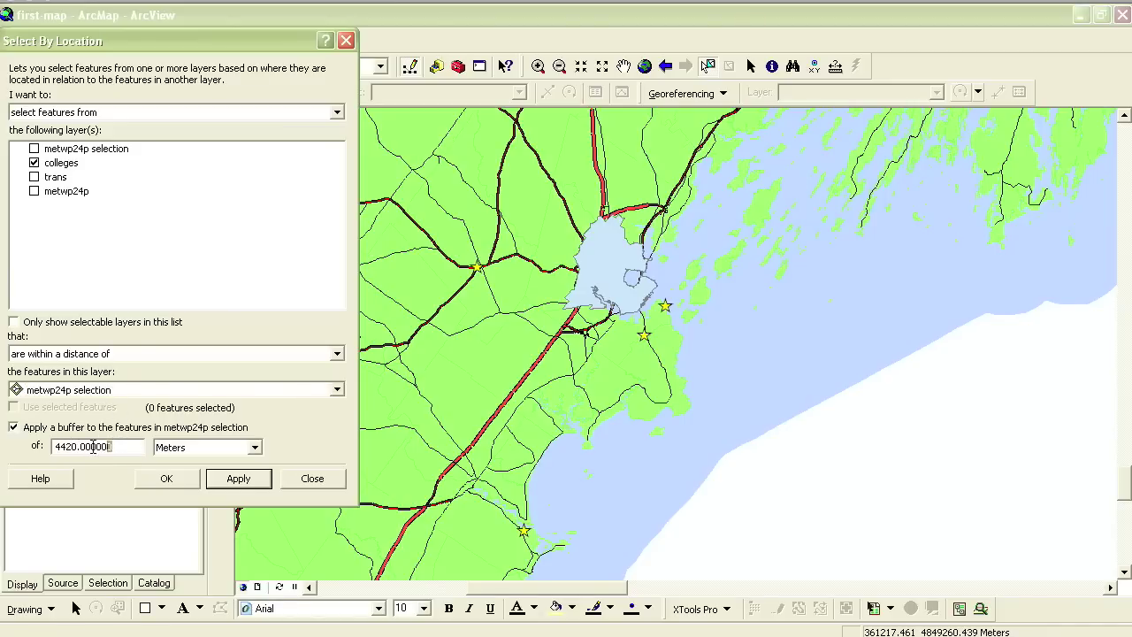
drag(93, 447, 38, 446)
text(75)
click(251, 449)
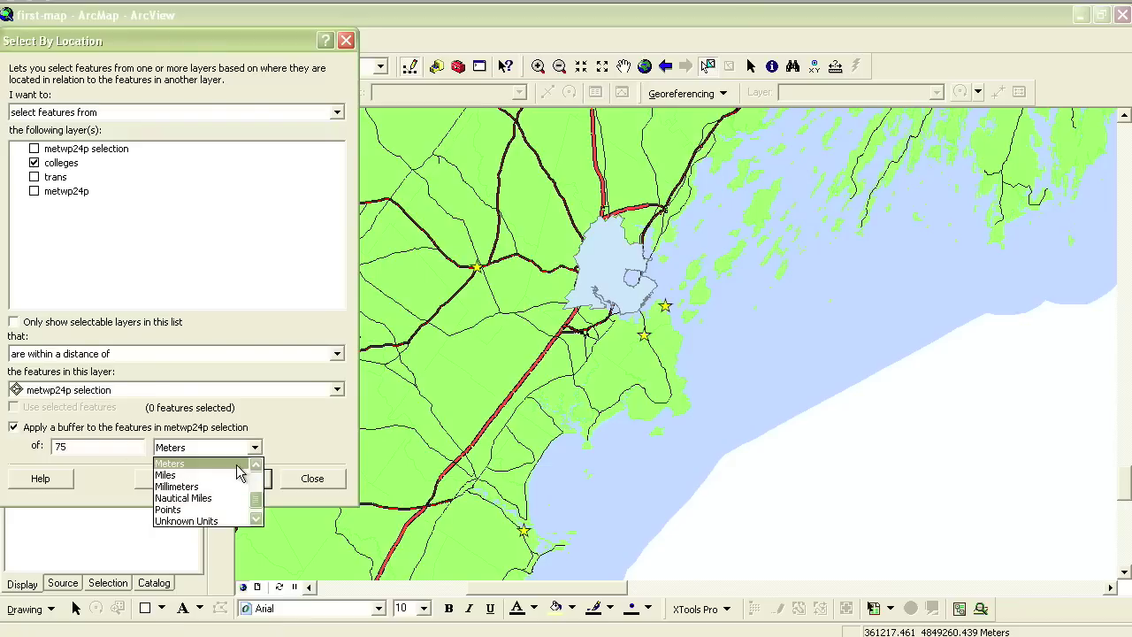
click(232, 472)
click(166, 478)
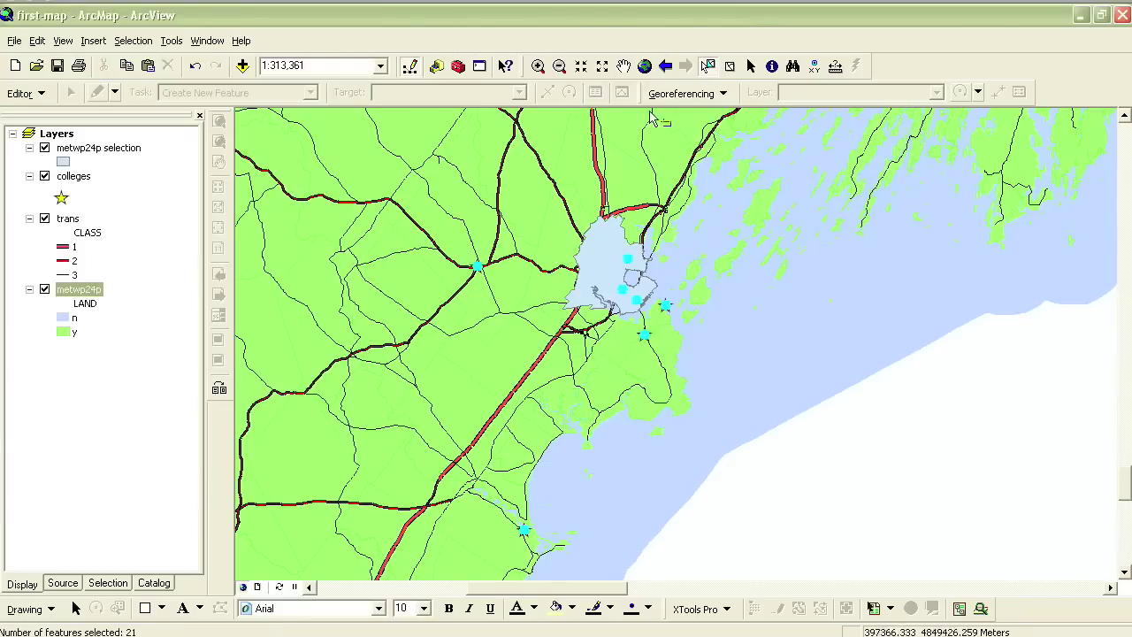
Go back to the statewide extent and list only the 21 selected colleges in their attribute table
click(665, 67)
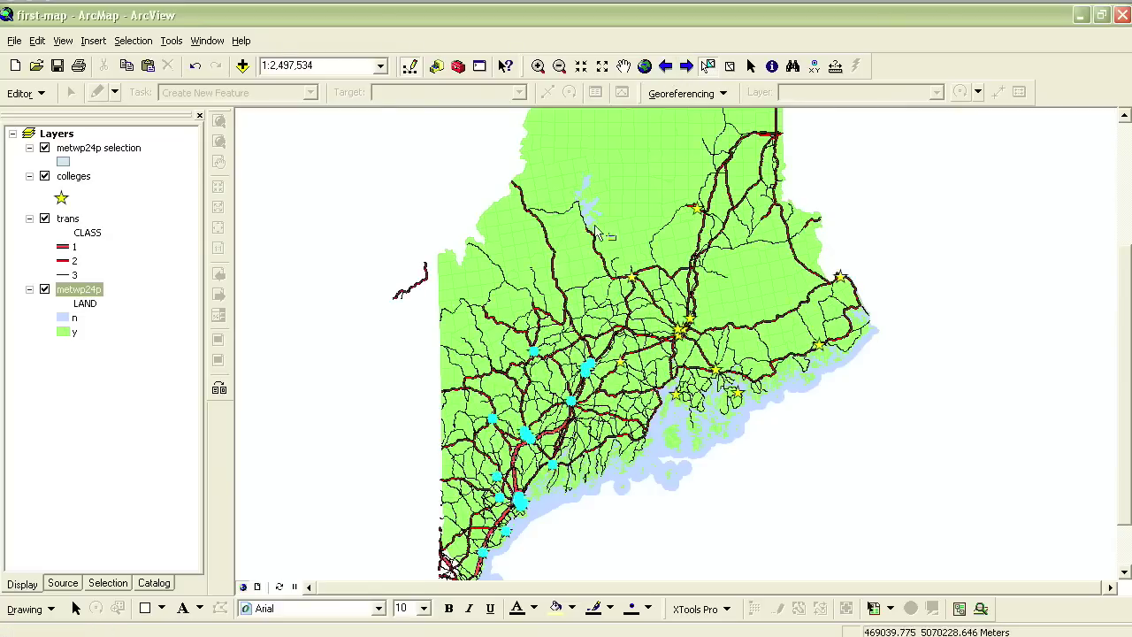
right_click(80, 180)
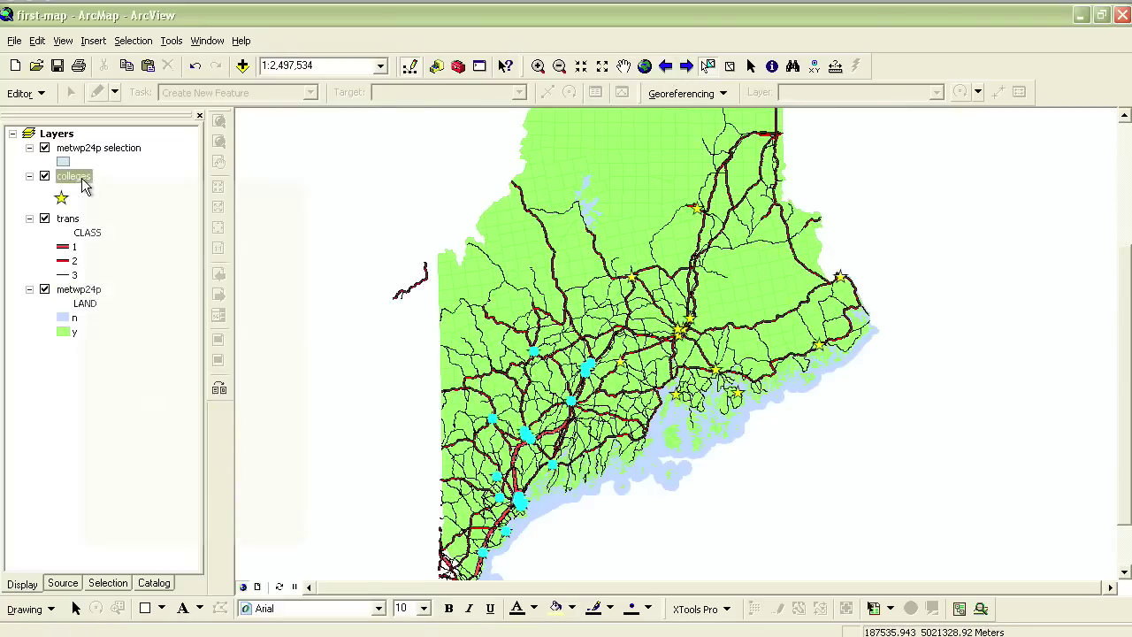
click(113, 235)
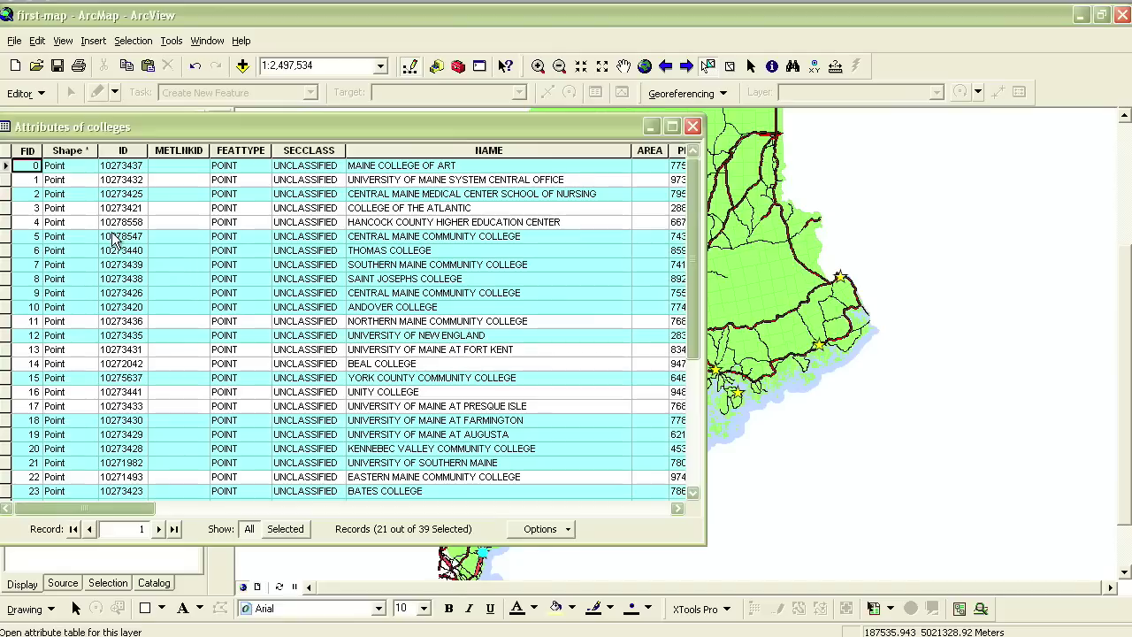
click(281, 528)
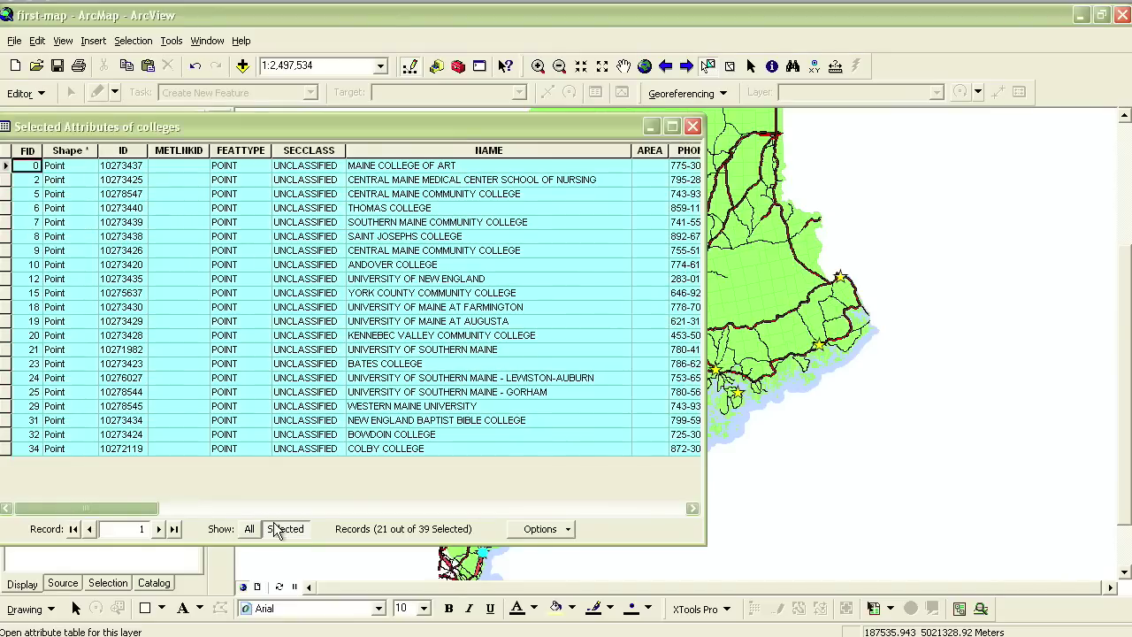